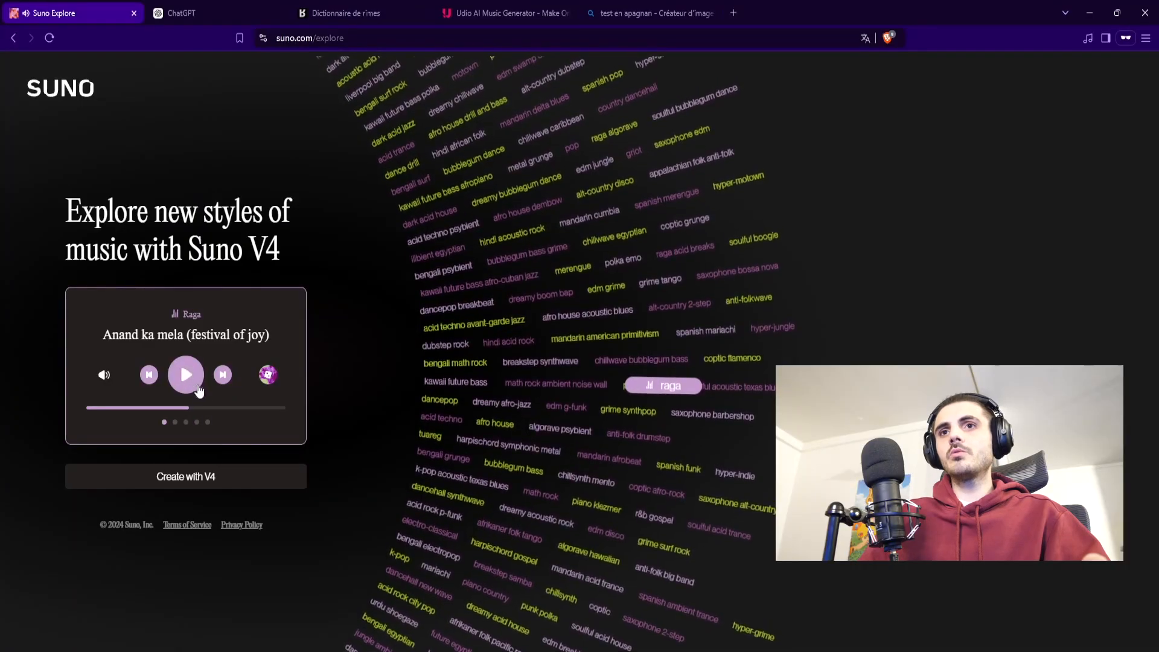
Step: Preview the Edm Disco sample "Ballroom of affection" on Suno Explore, playing it from different points in the track
left_click(271, 377)
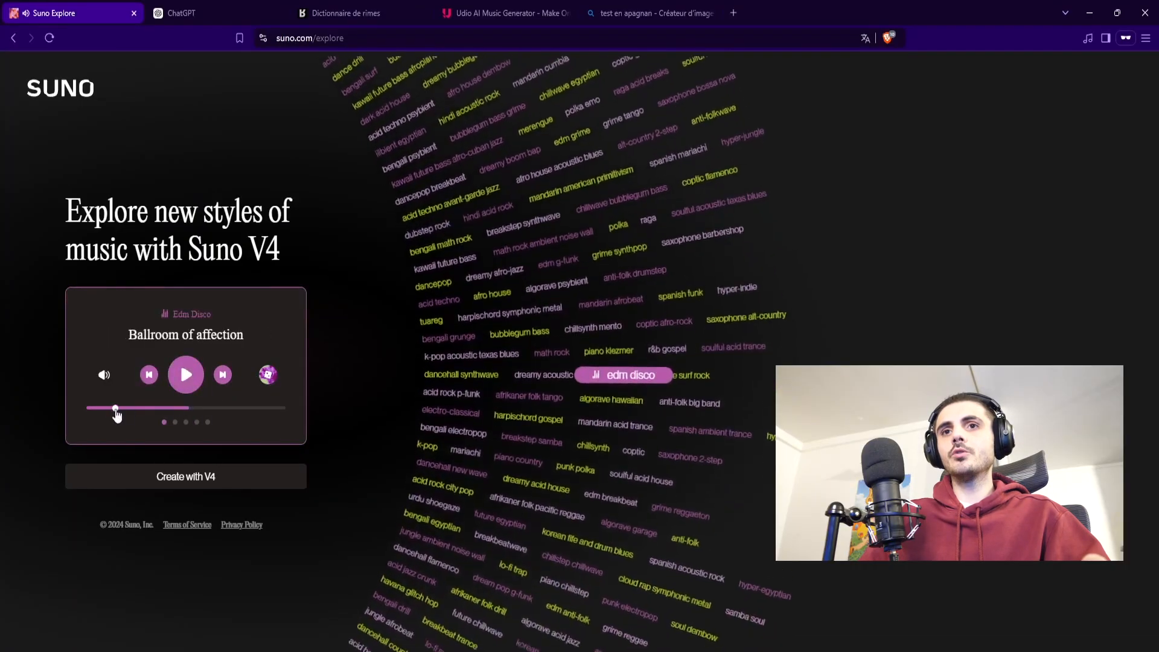
left_click(115, 408)
left_click(184, 378)
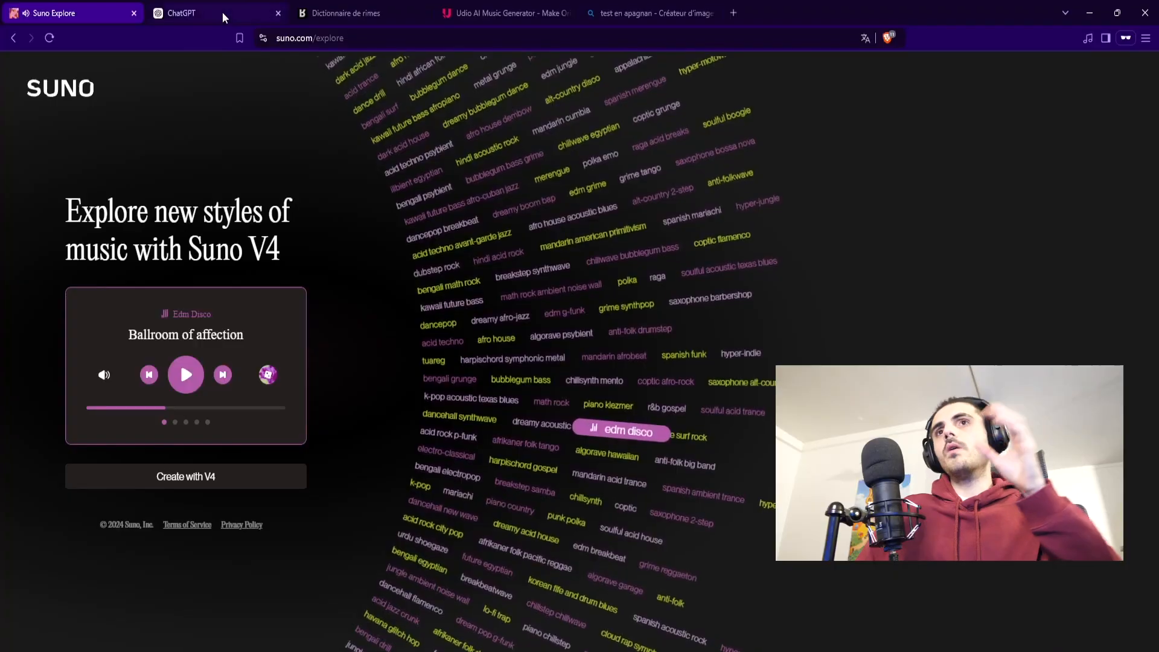
left_click(185, 375)
left_click(192, 408)
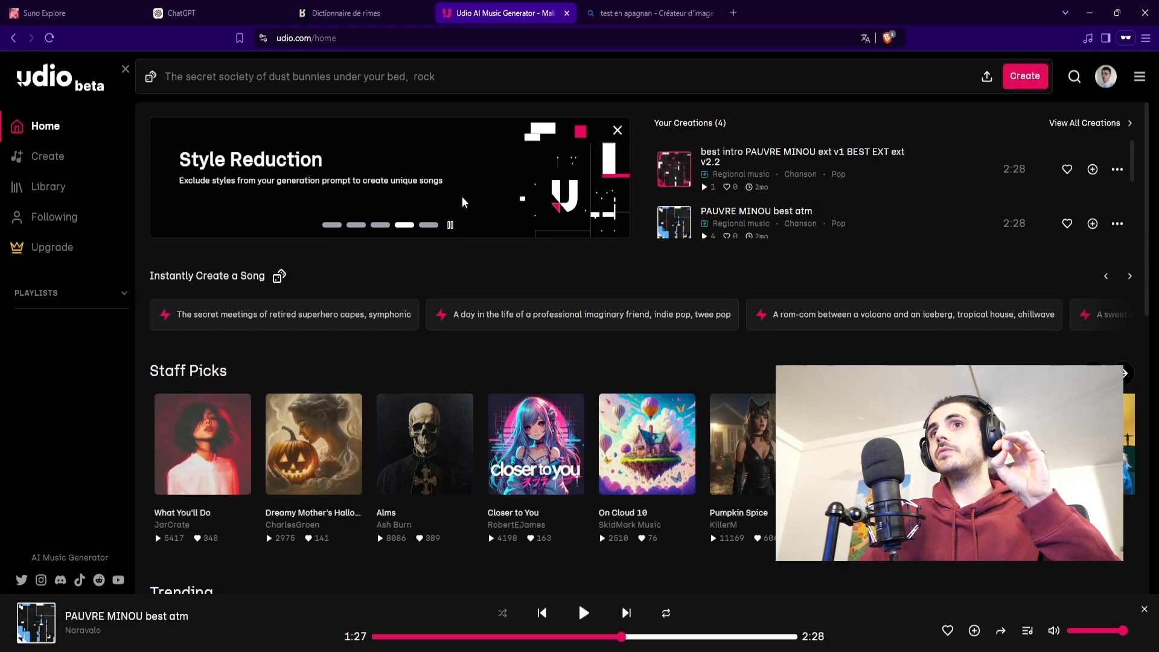
Step: Open the song creation form in Udio and set the lyrics mode to Write Lyrics
left_click(362, 76)
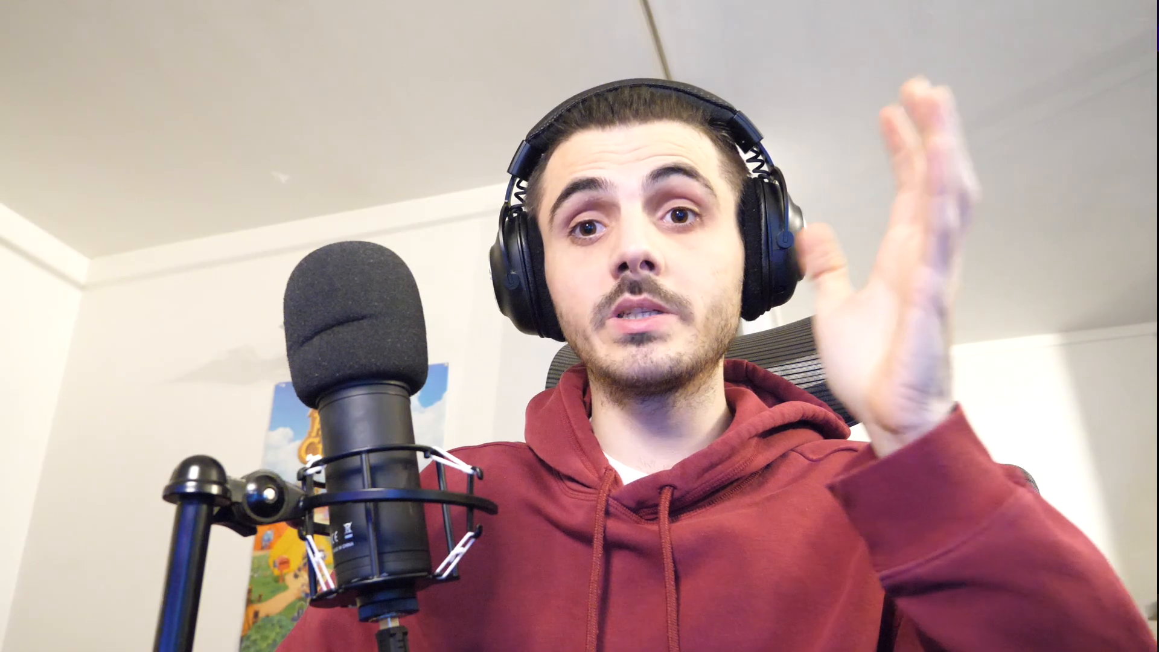
left_click(401, 115)
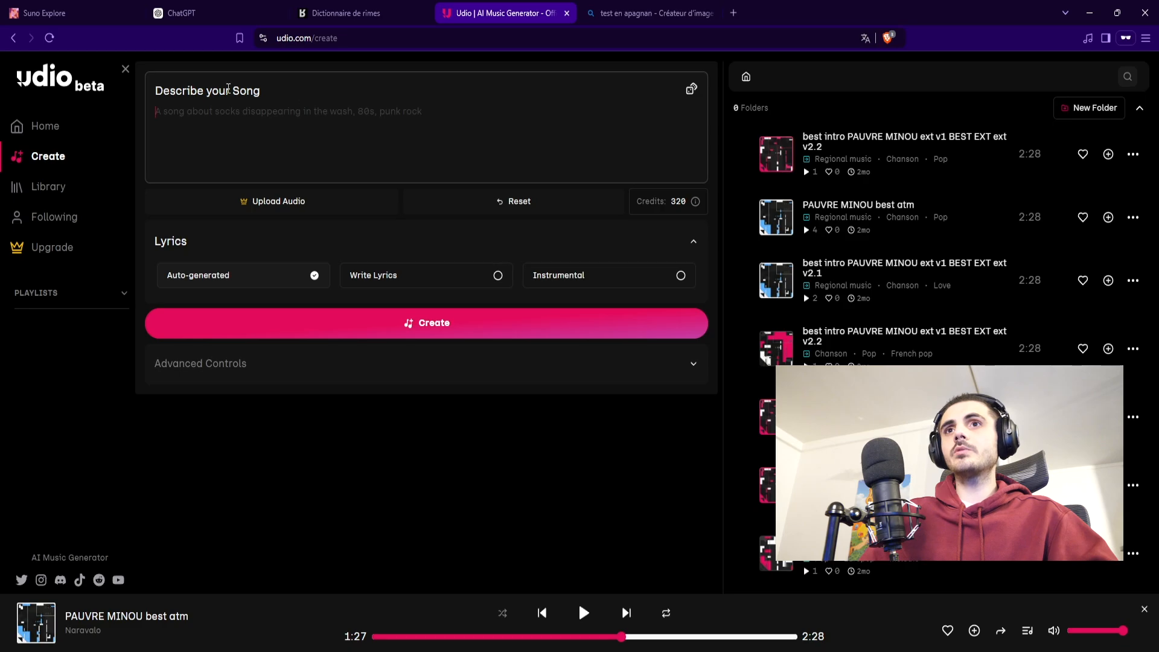
left_click_drag(229, 89, 155, 92)
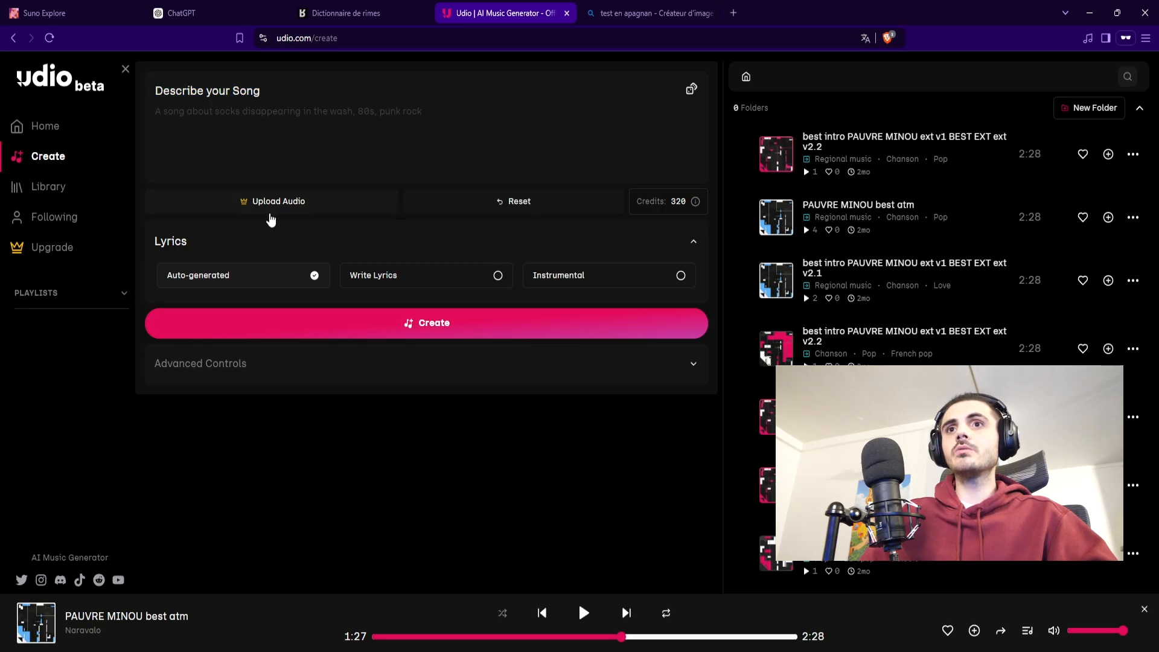
left_click(381, 279)
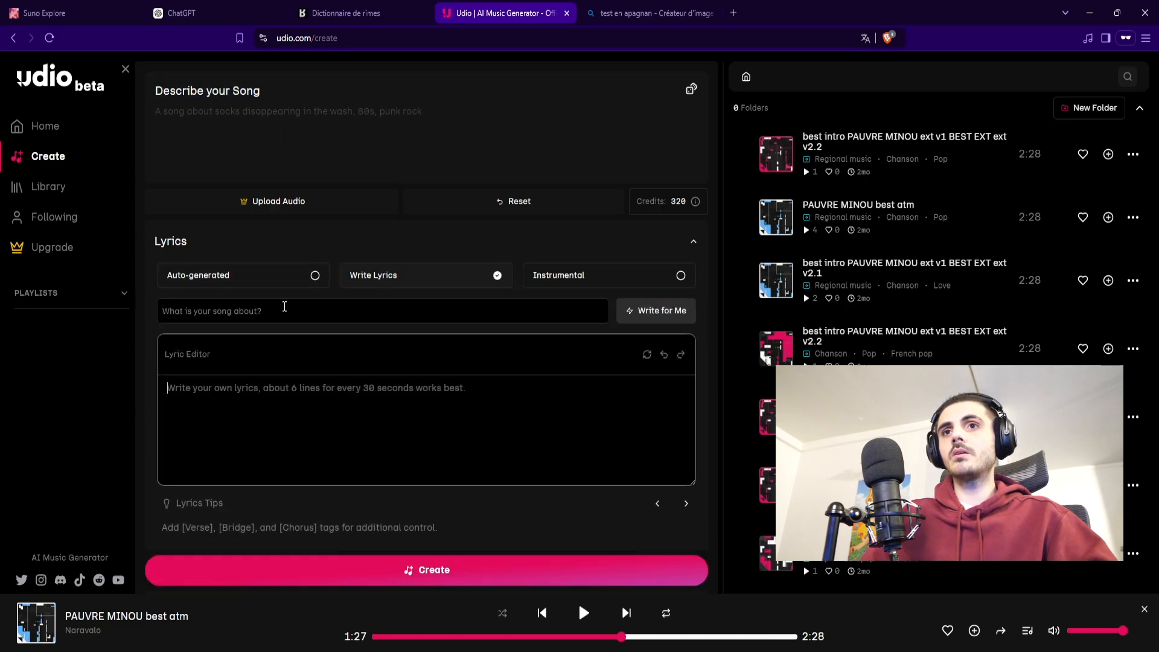
Step: Fill in the song description with the styles "disco, funk,"
left_click(308, 111)
type("Disco funk")
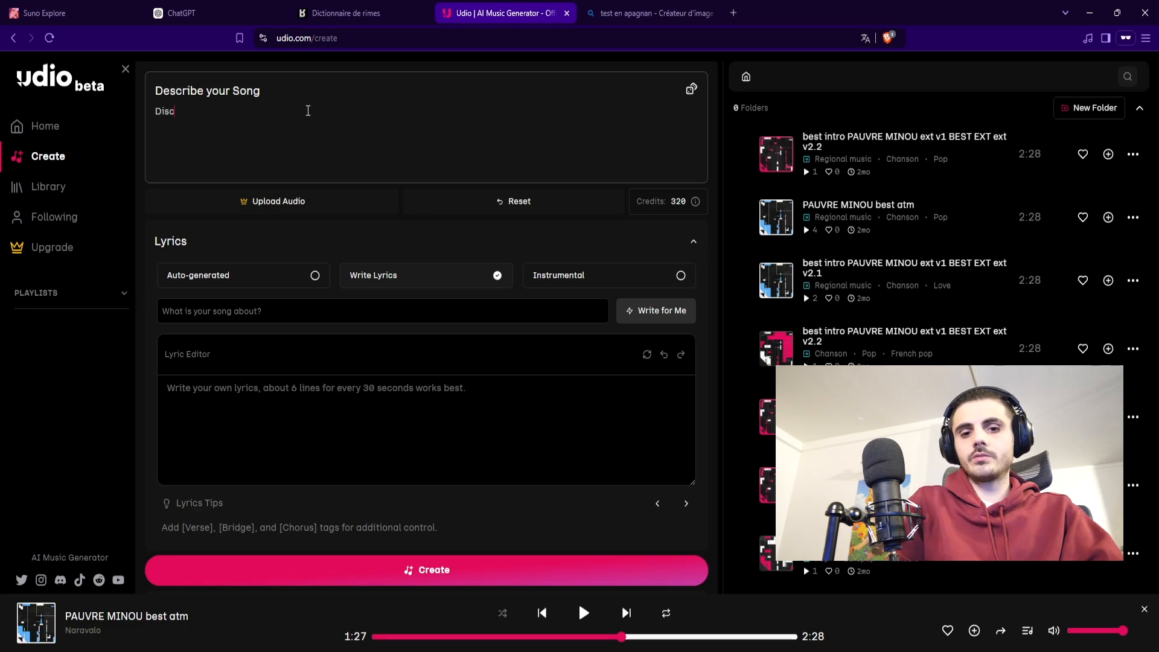
left_click_drag(308, 111, 134, 117)
left_click(188, 167)
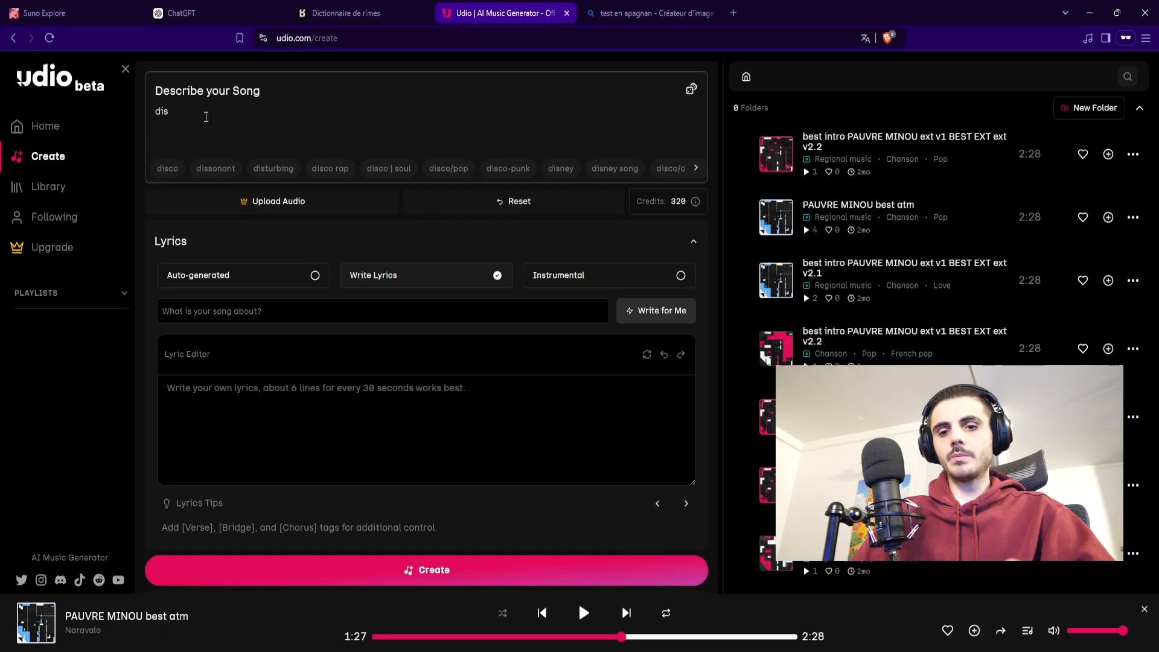
type("co,")
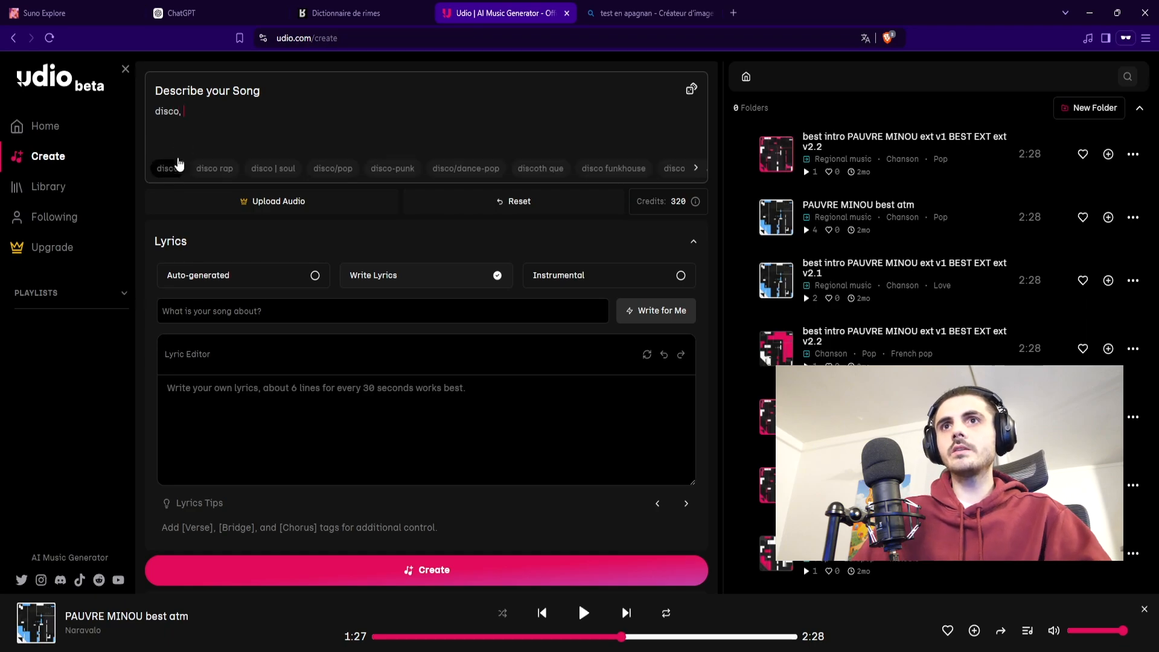
type(" funk,")
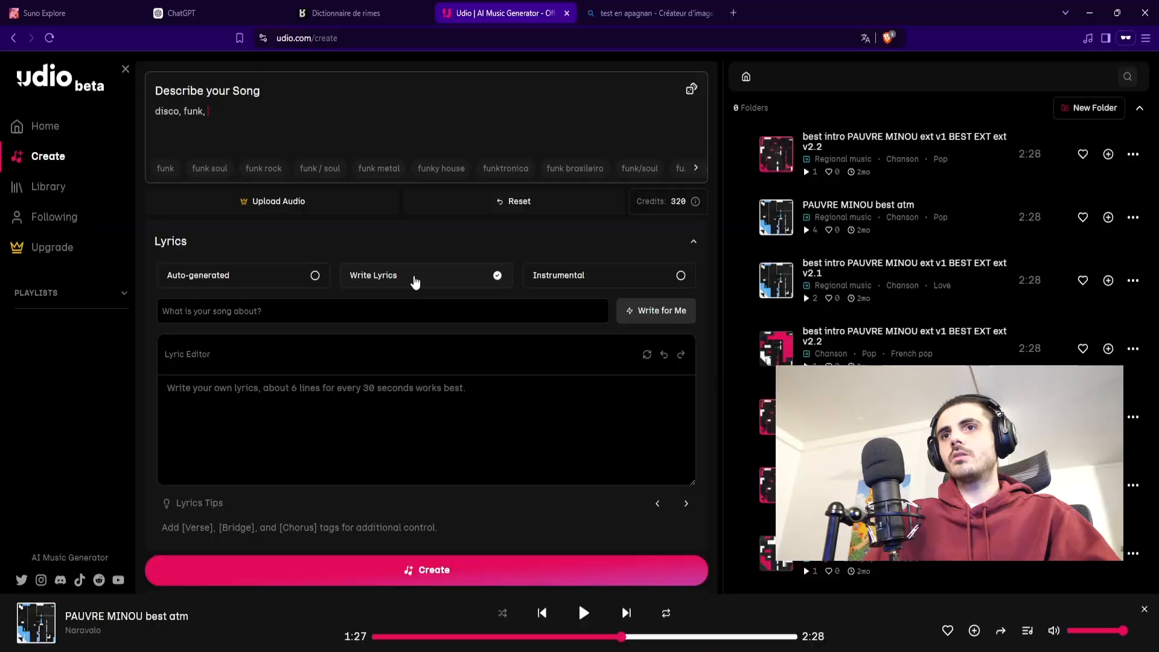
Step: Generate lyrics automatically on the topic "le caca du père noël" and clear the generated text
left_click(355, 313)
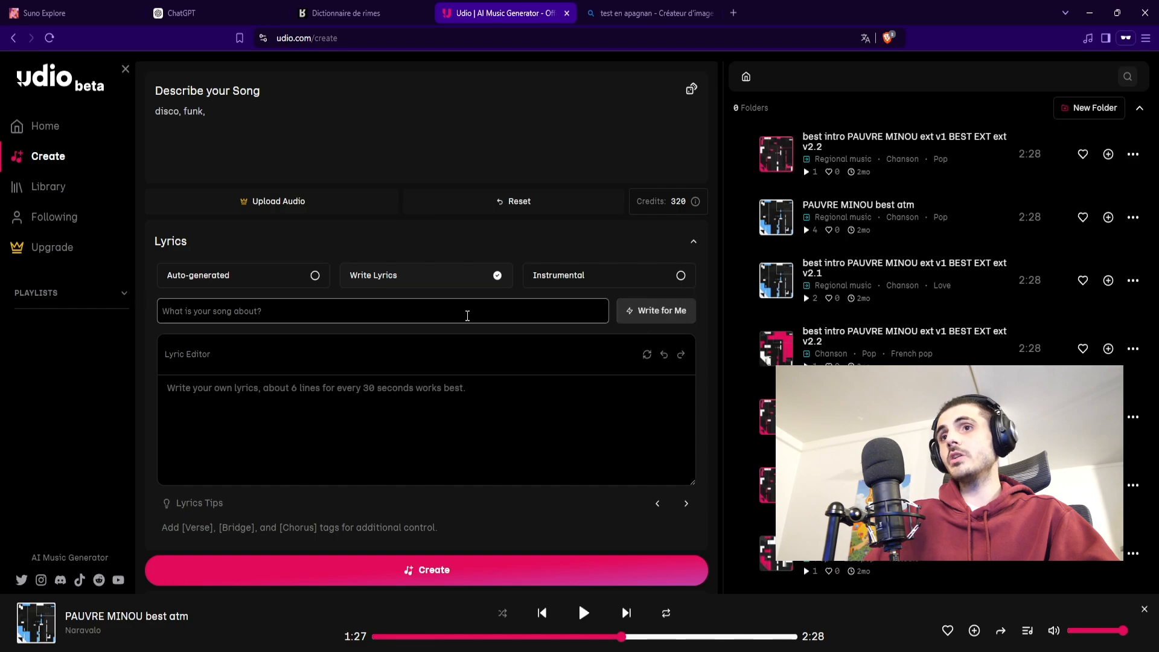
type("le co")
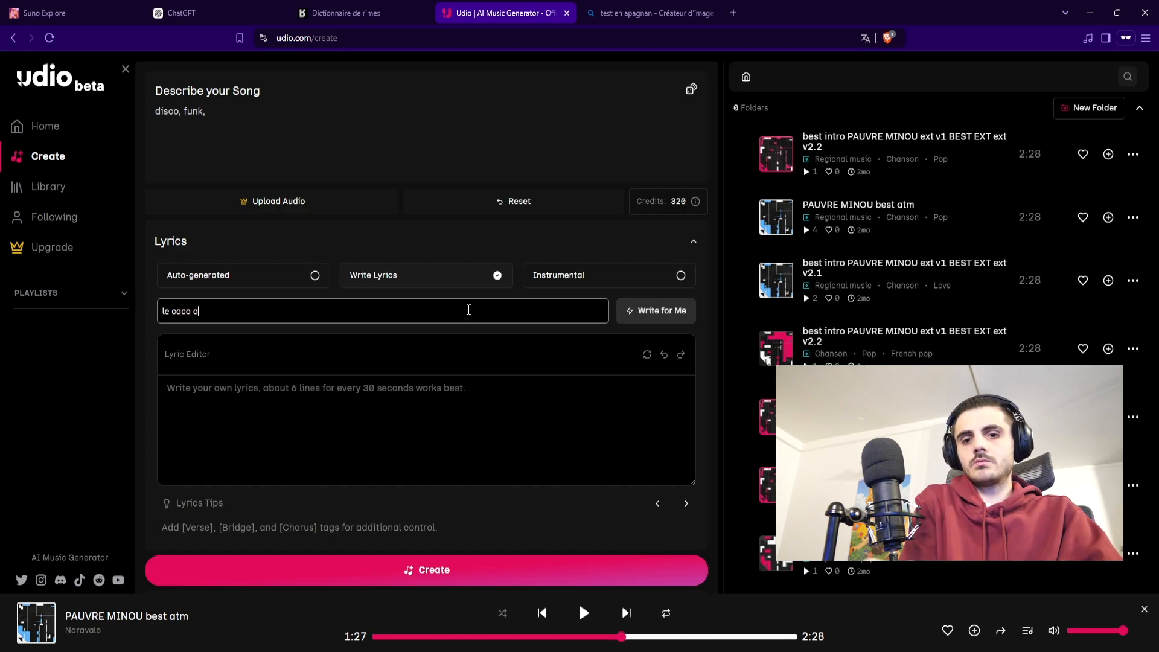
type("ca du père noël")
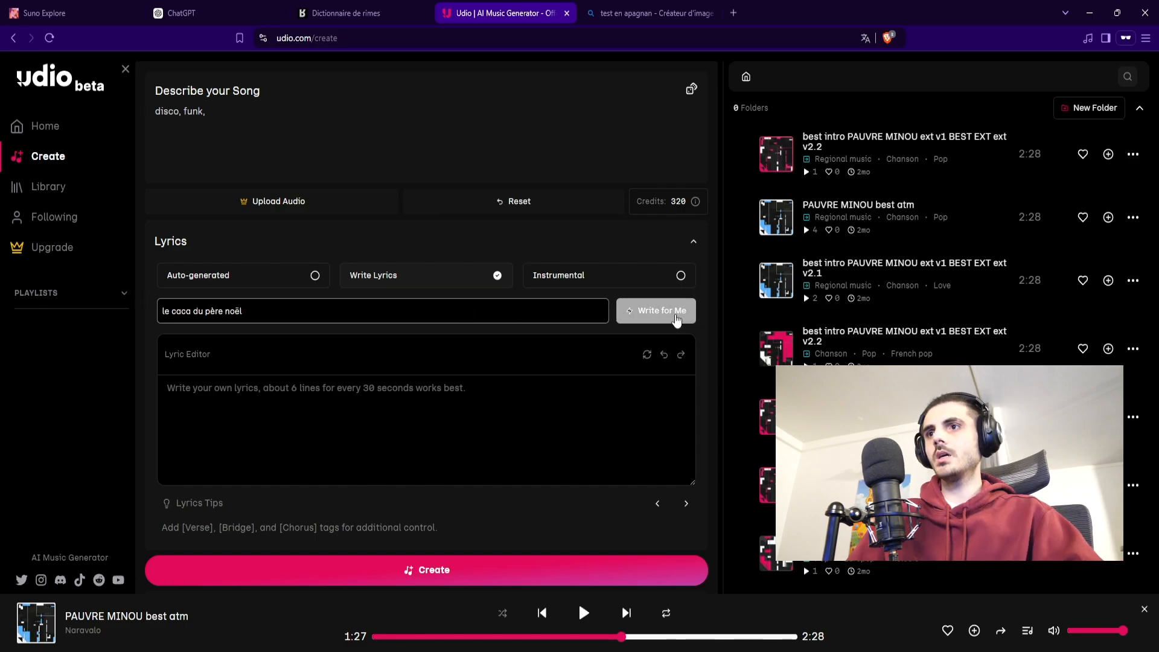
key("Return")
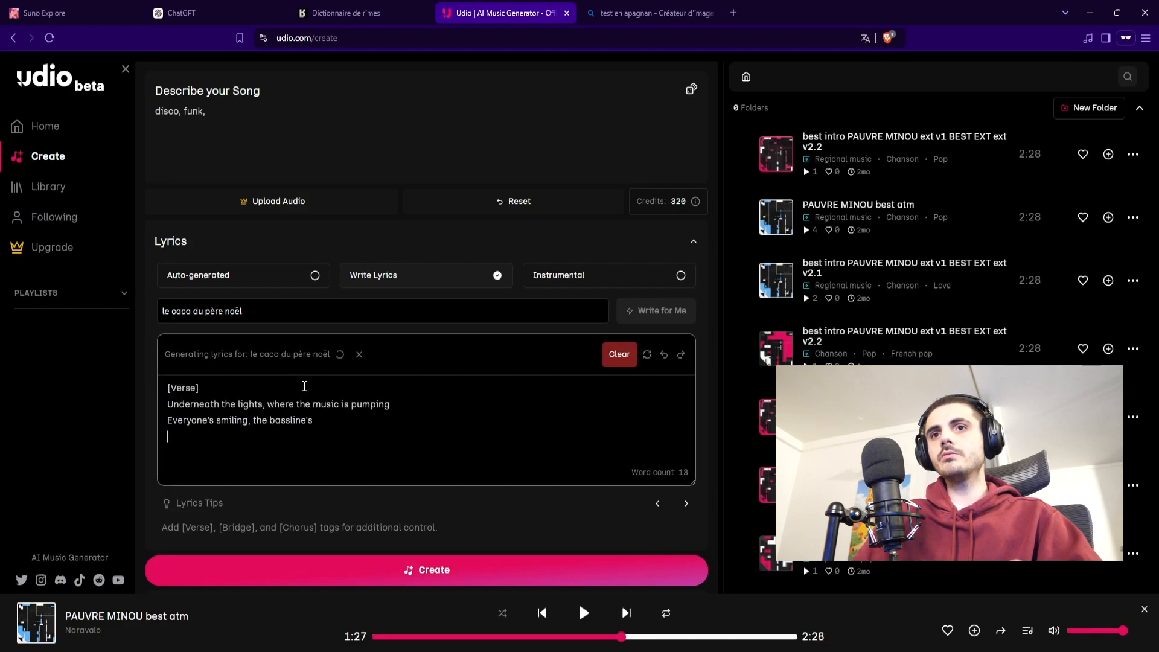
left_click(618, 356)
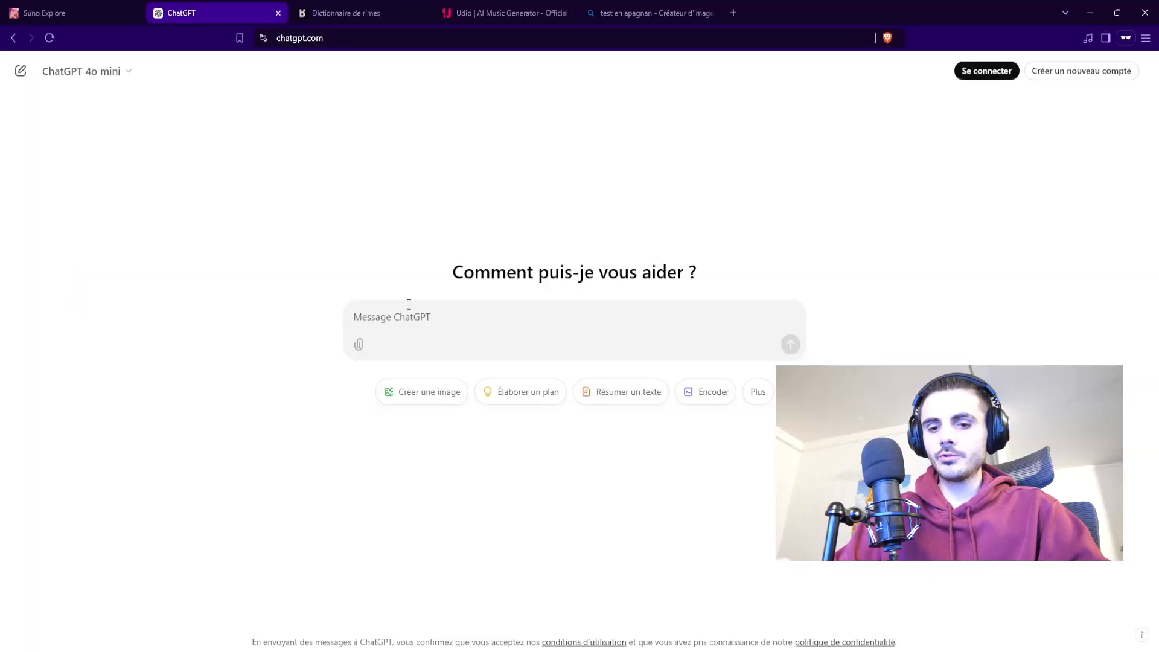
Step: Switch to ChatGPT, send the greeting "bonjour mon sauce" and request song lyrics about "le caca du père noël"
type("bonjour mon sauce")
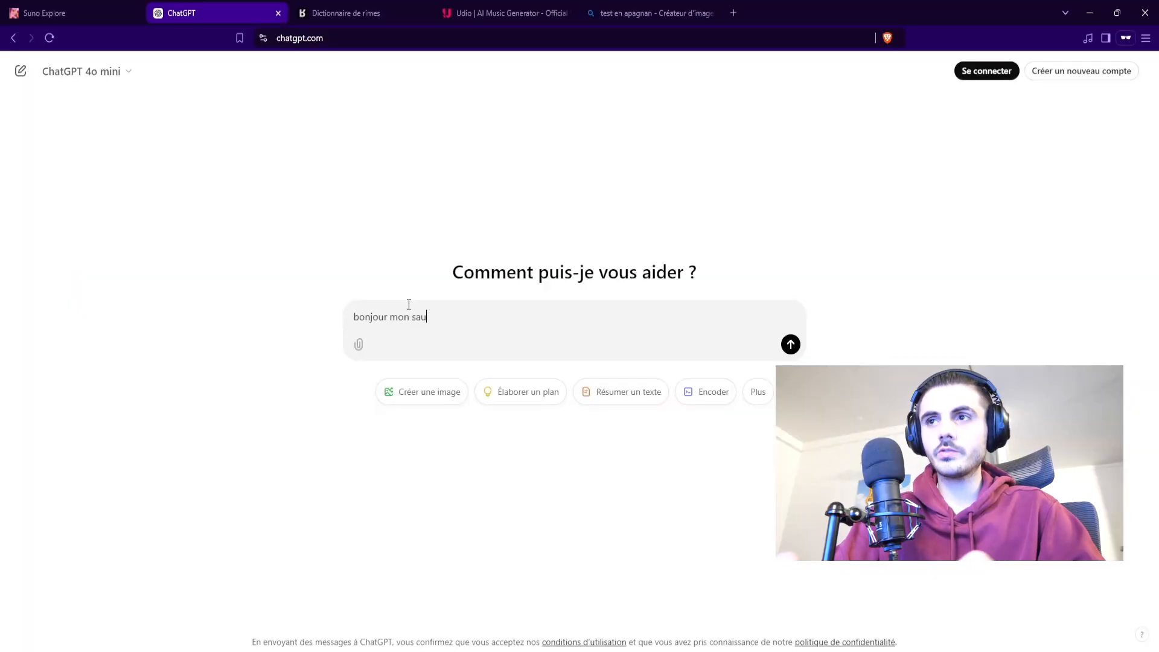
key("Return")
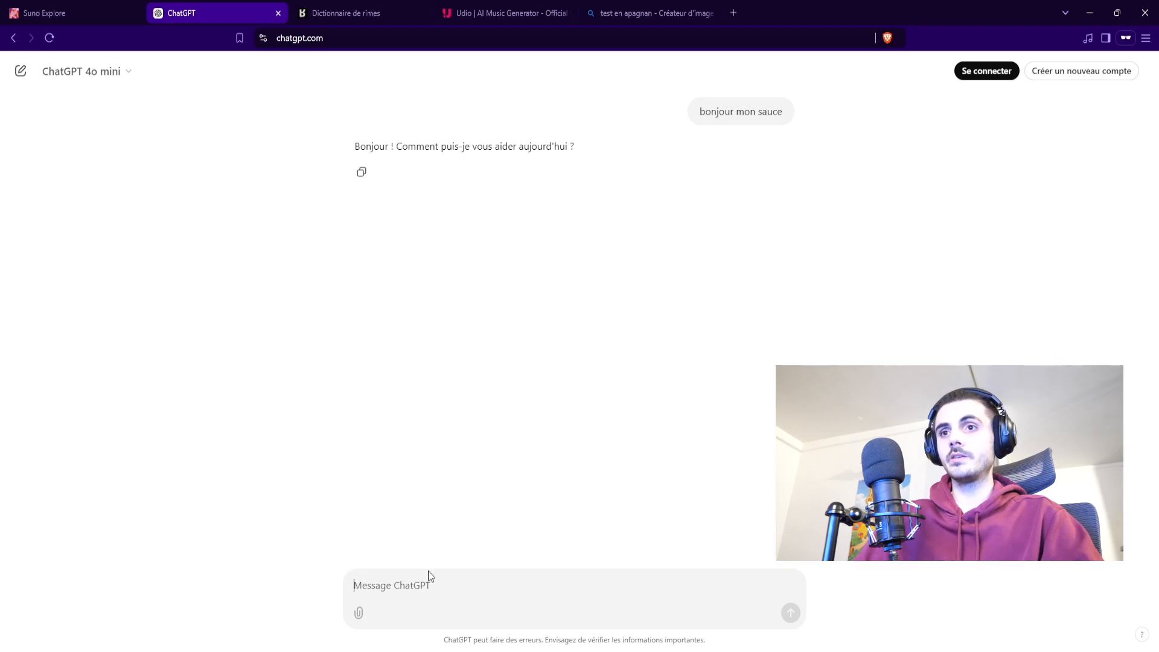
type("écr")
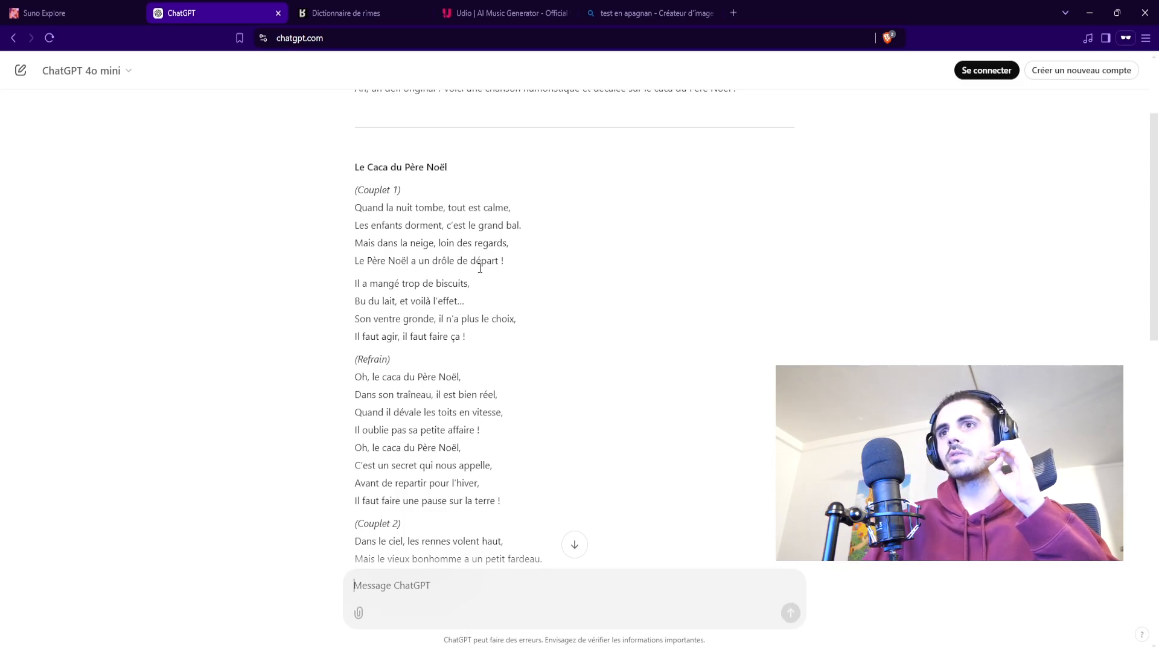
Step: Read through the generated Père Noël lyrics, highlighting lines of the refrain to examine their length and rhymes
scroll(484, 284, "down", 2)
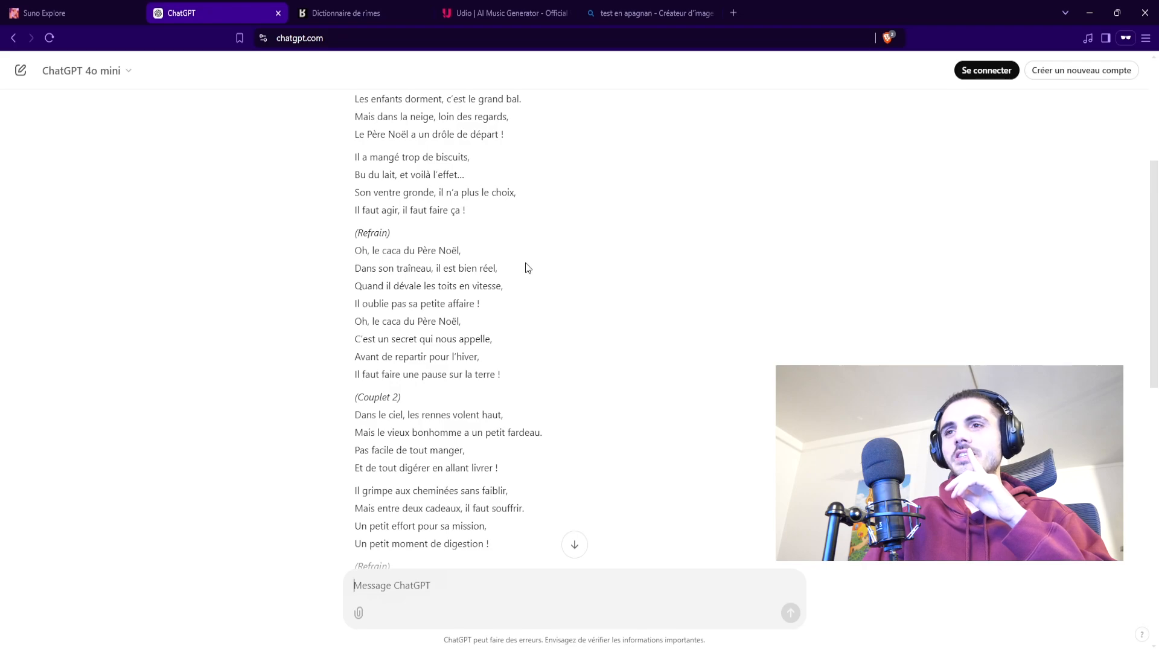
left_click_drag(480, 305, 356, 294)
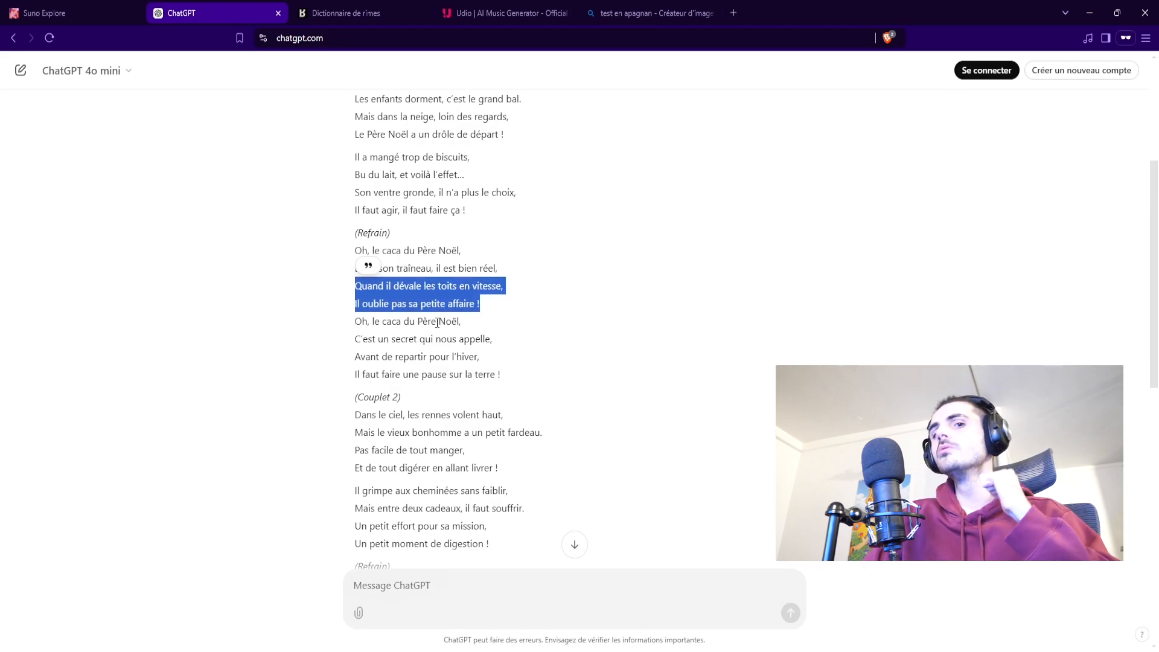
left_click(485, 296)
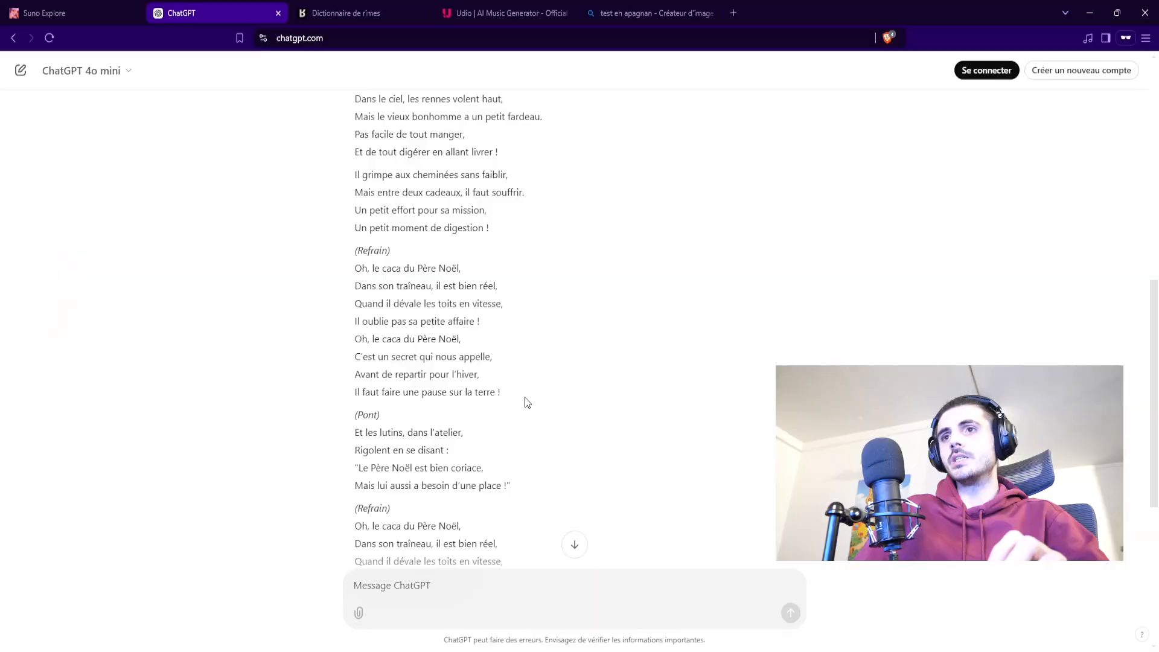
left_click_drag(523, 399, 362, 278)
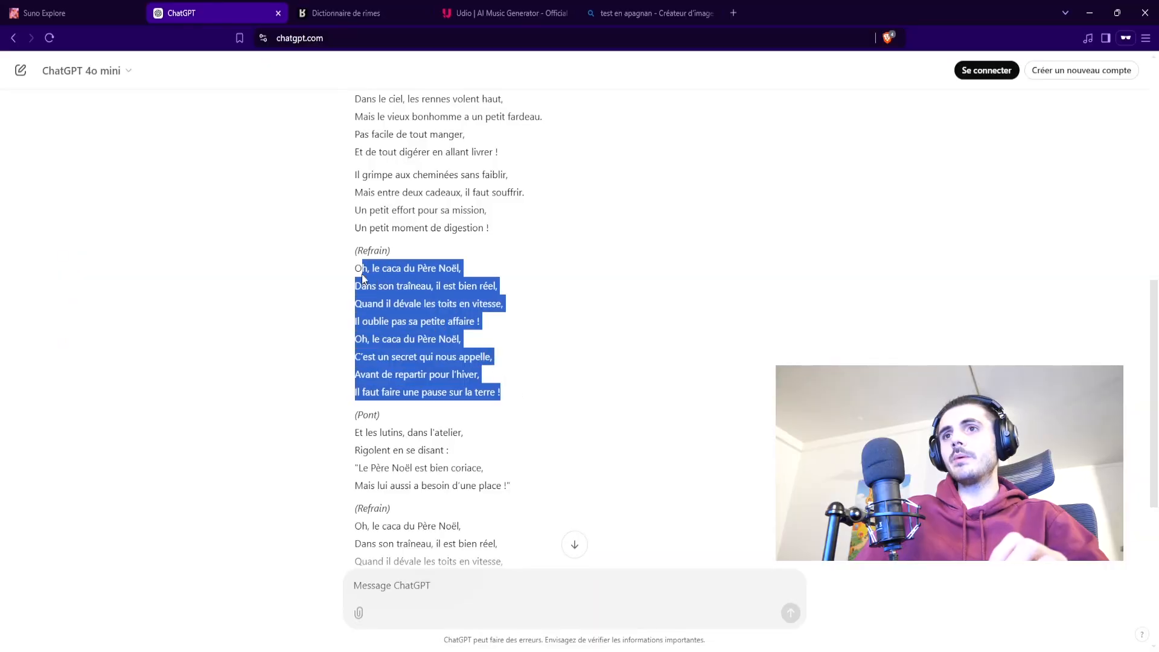
left_click(539, 337)
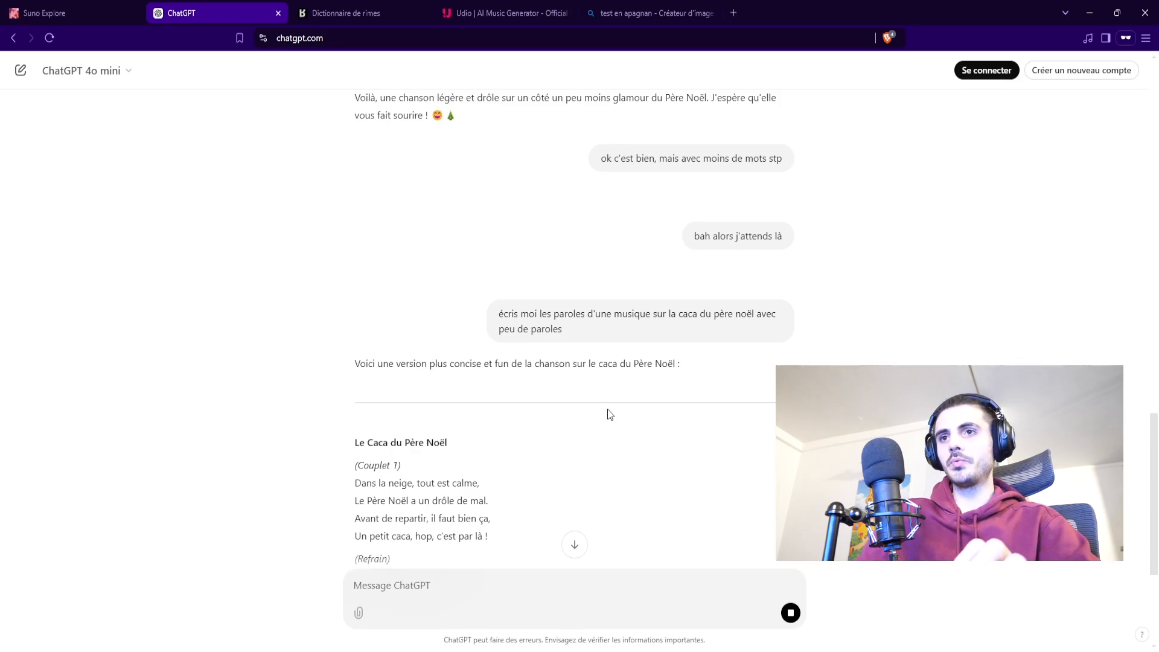
Step: Review the shorter version of the lyrics and select its text from the first verse through the final refrain
scroll(600, 410, "down", 4)
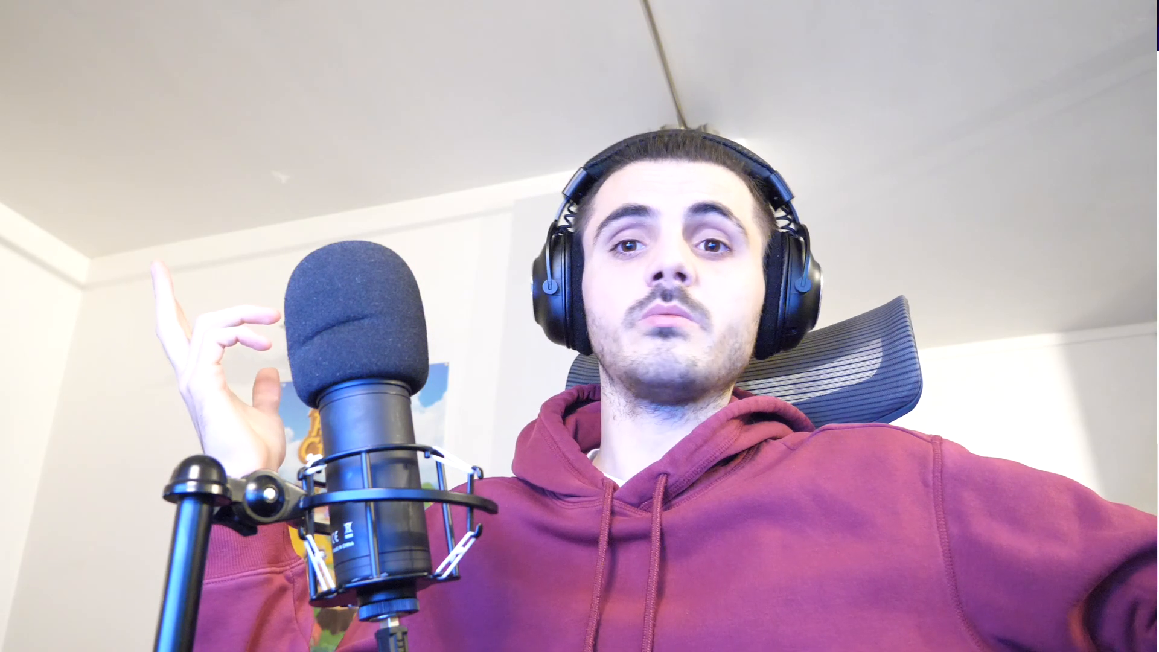
scroll(519, 361, "down", 2)
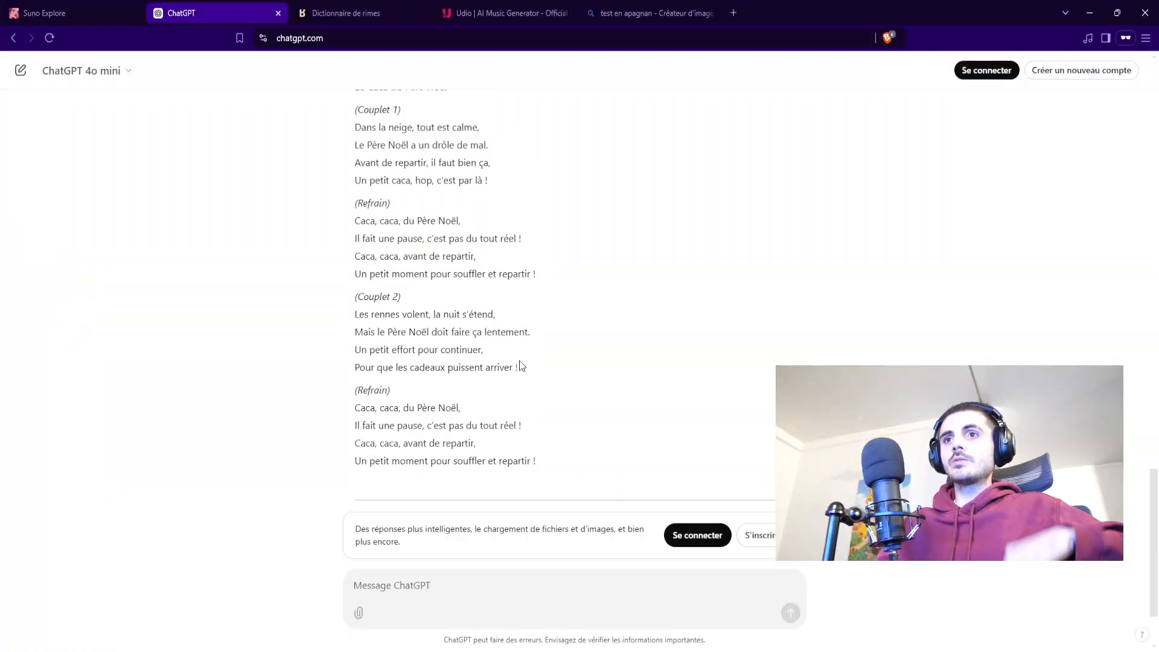
scroll(519, 360, "up", 1)
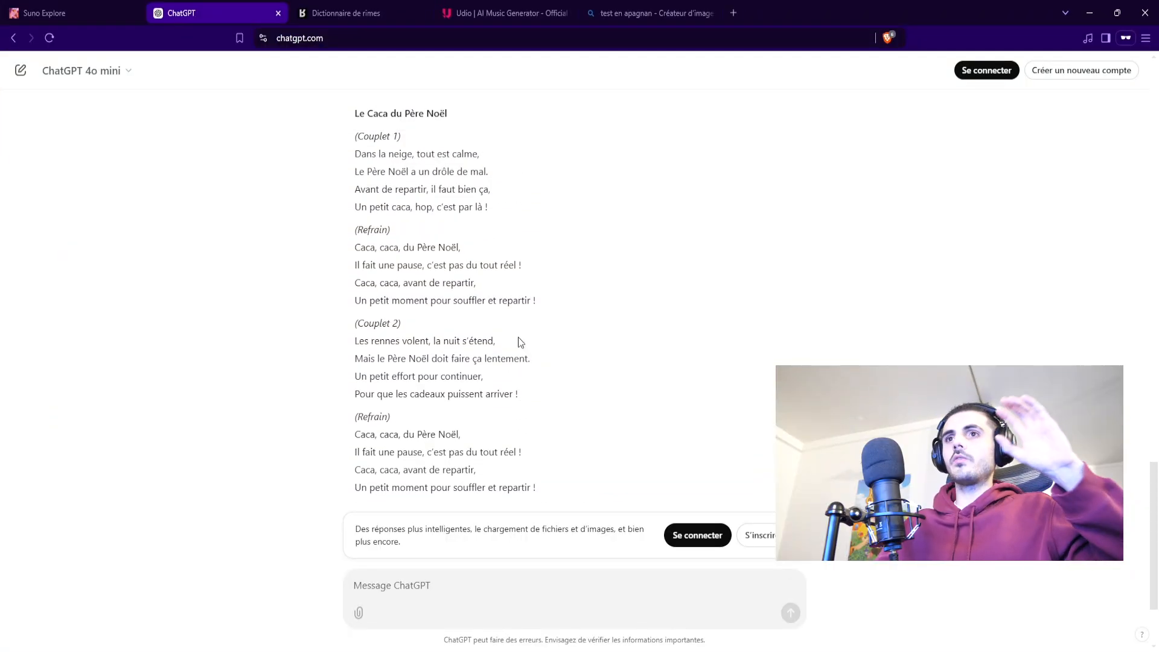
left_click_drag(536, 488, 355, 143)
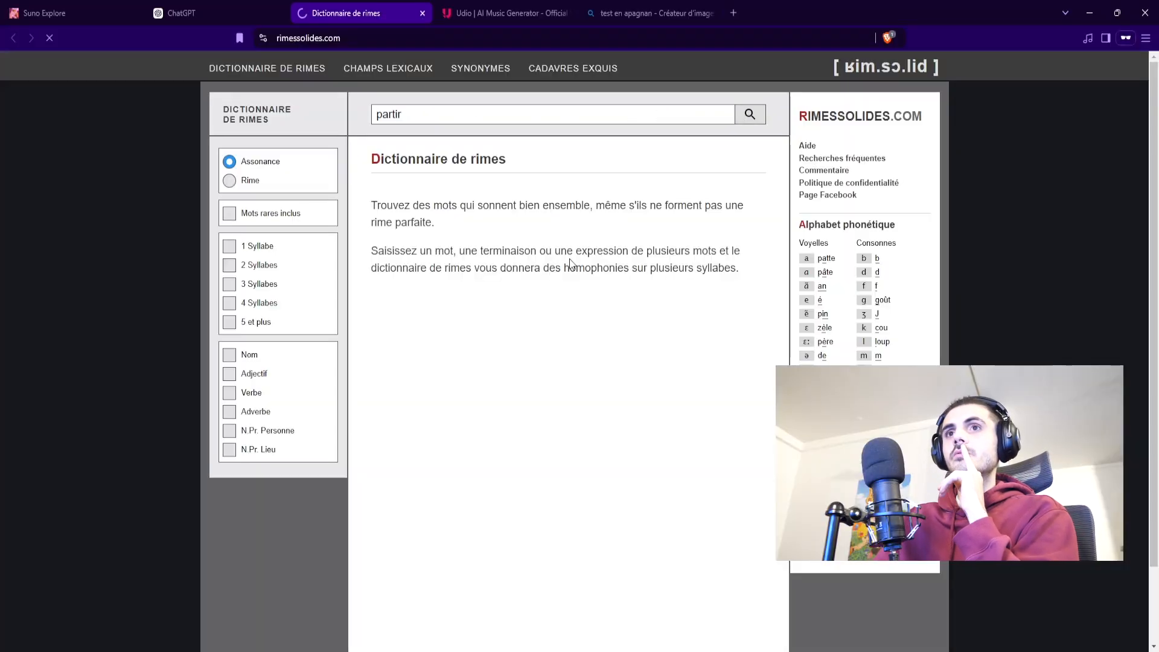
Step: Switch to the rhyme dictionary, search for rhymes with "repartir" and browse the suggested words
left_click(349, 36)
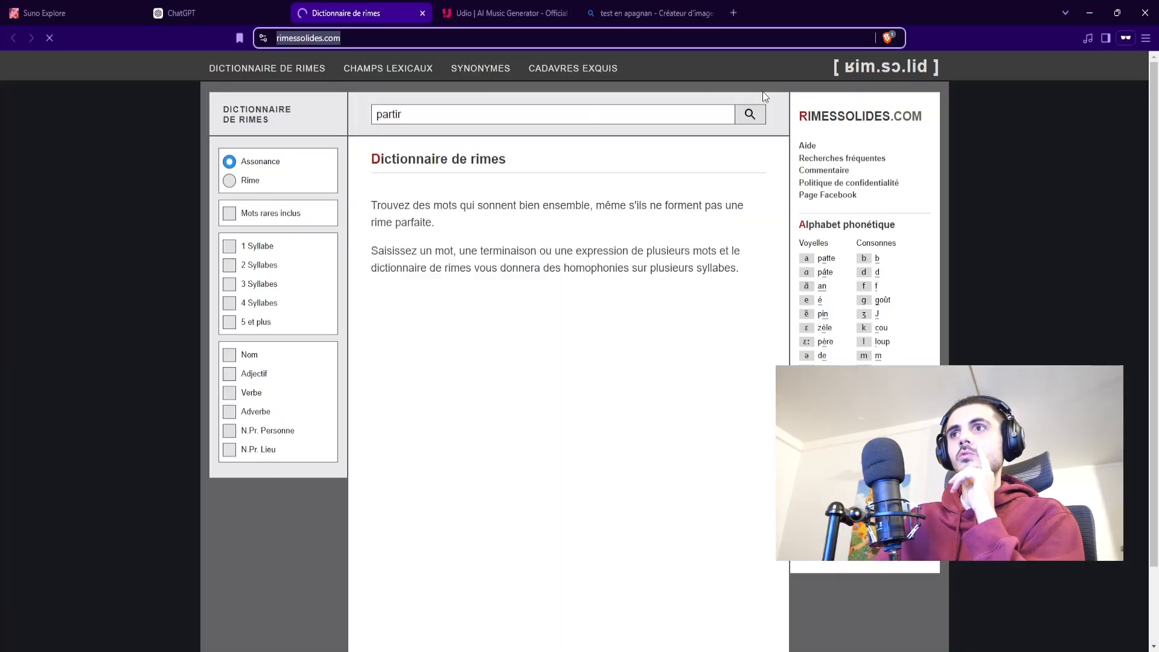
left_click(750, 114)
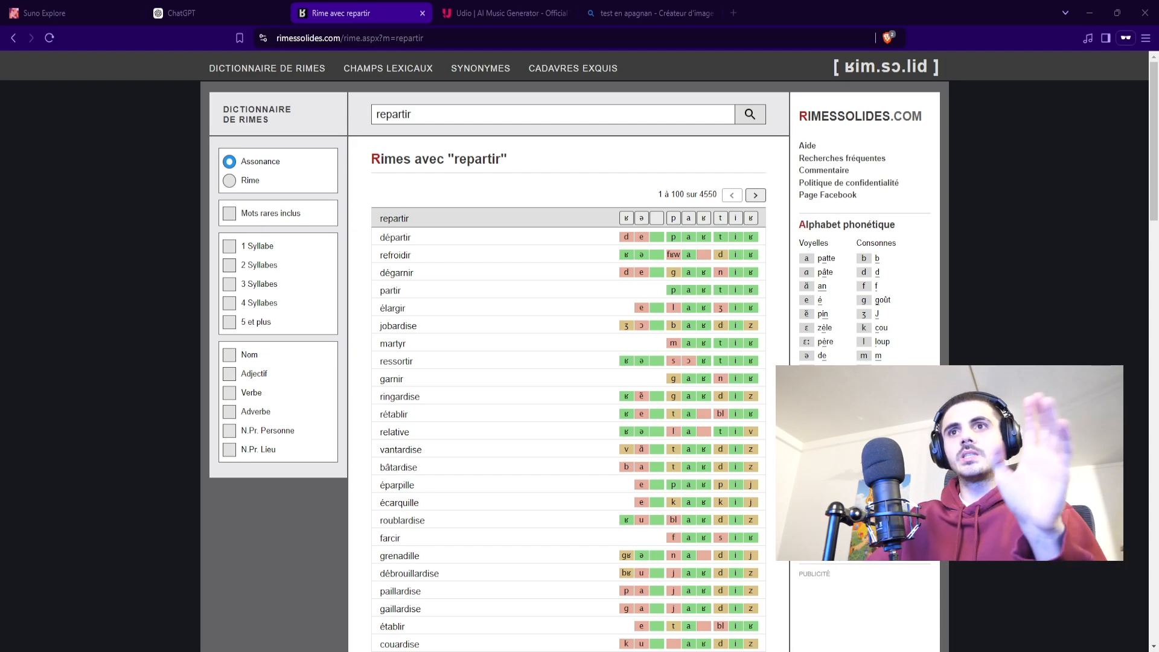
scroll(567, 362, "down", 5)
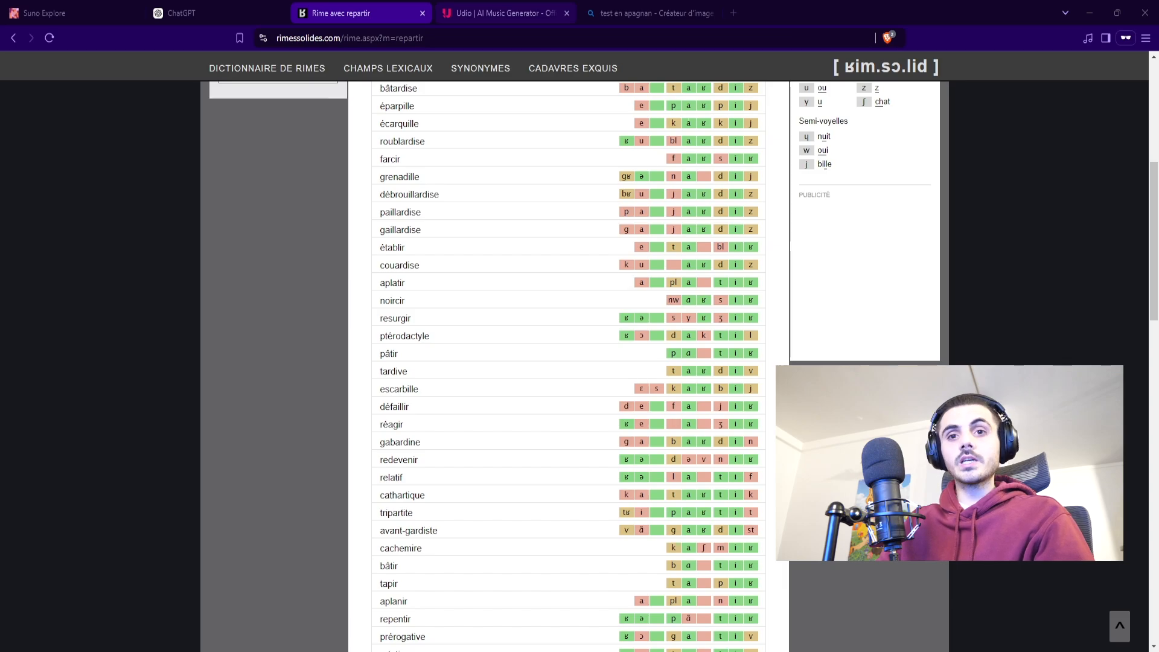
Step: Return to Udio, insert the four-line "Caca, caca, du Père Noël" refrain in the lyric editor and add a [Chorus] tag above it
left_click(522, 13)
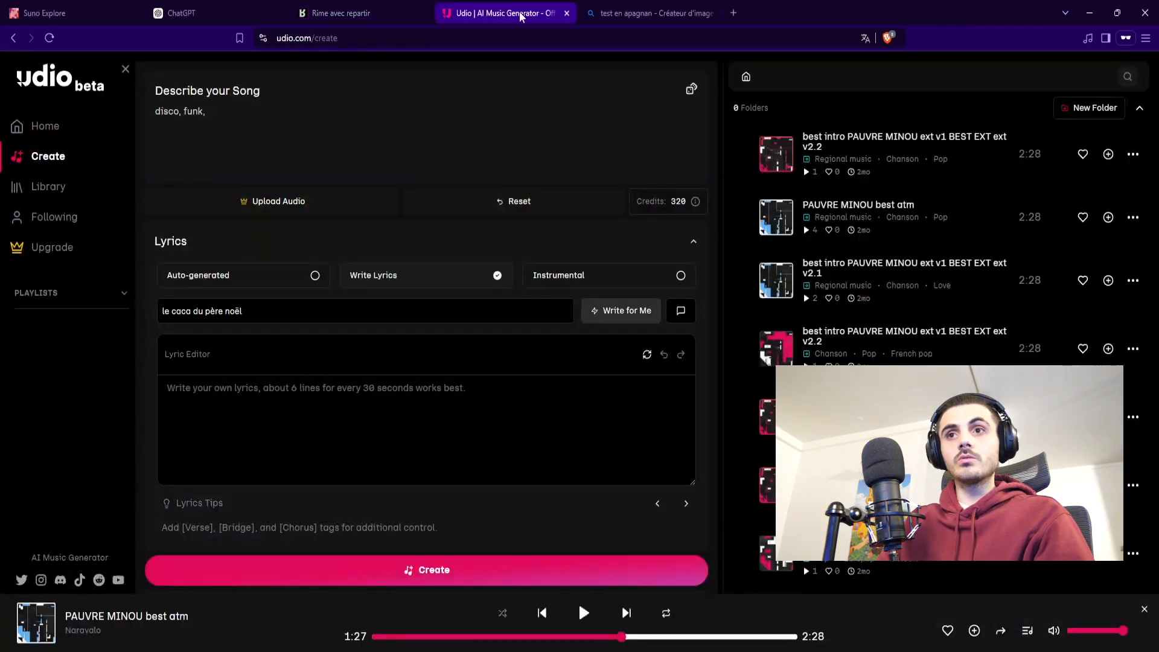
left_click(219, 393)
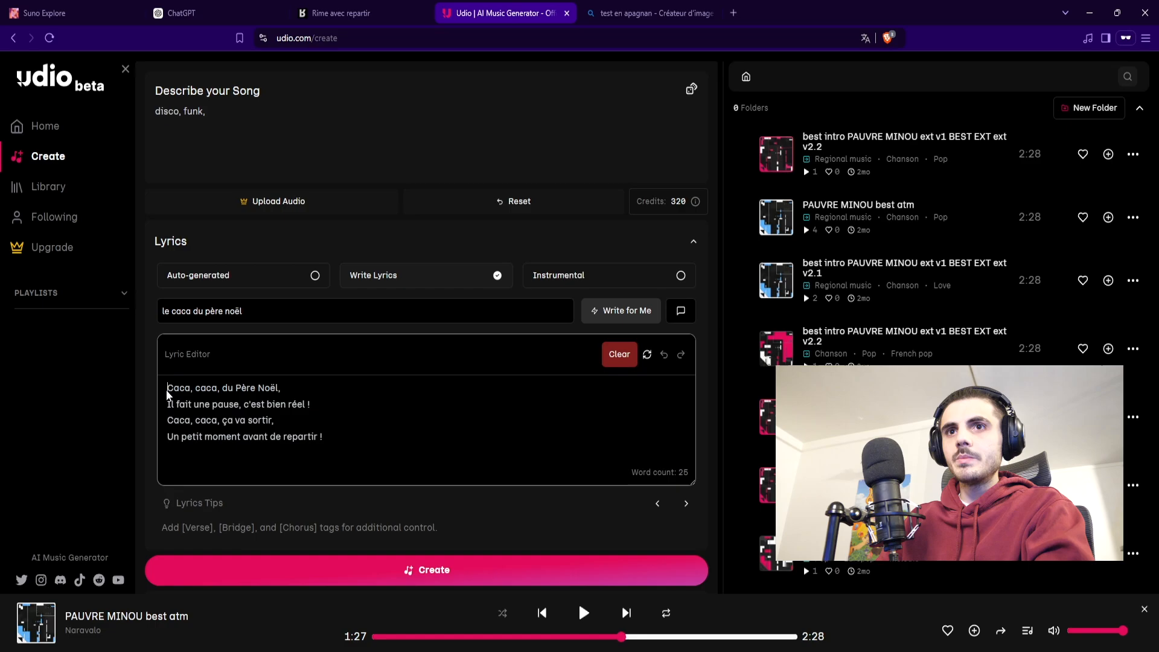
key("Return")
left_click(171, 387)
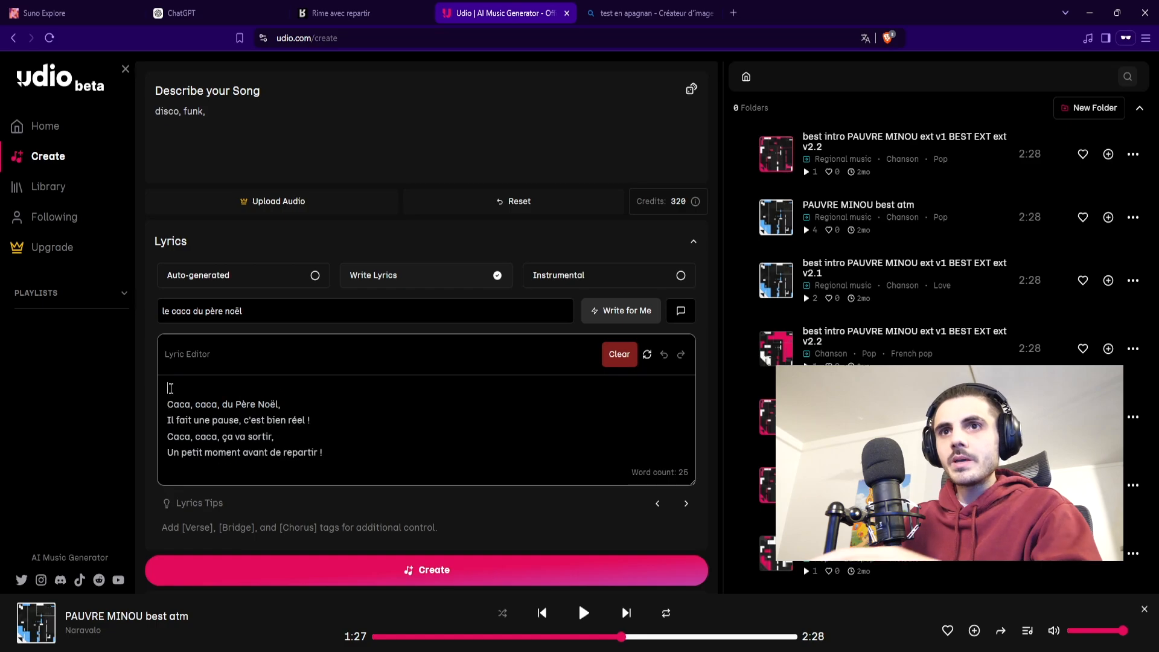
type("[chorus]")
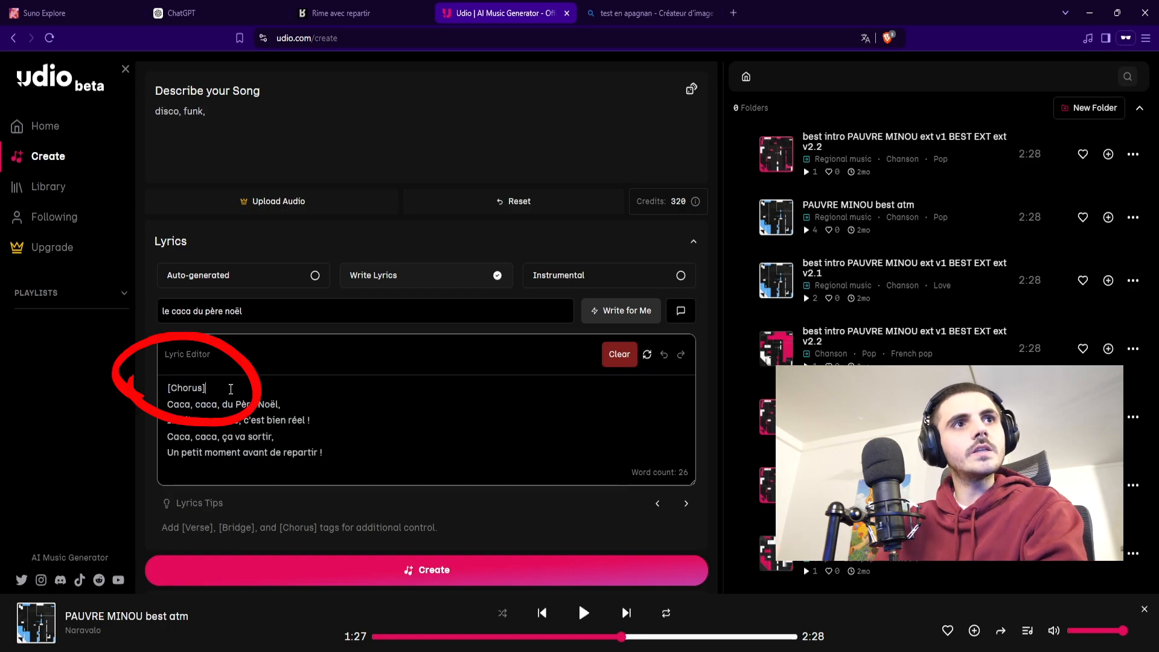
triple_click(230, 389)
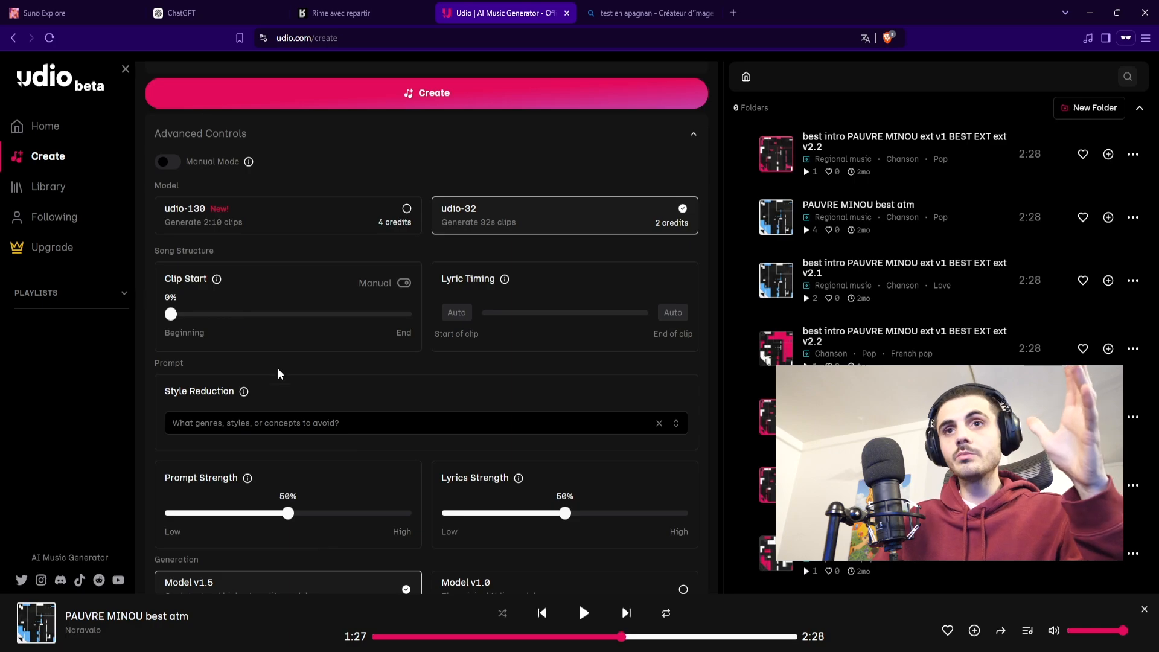
Step: Look over the Advanced Controls, including the model, song structure and prompt settings
scroll(414, 405, "down", 3)
scroll(478, 474, "up", 10)
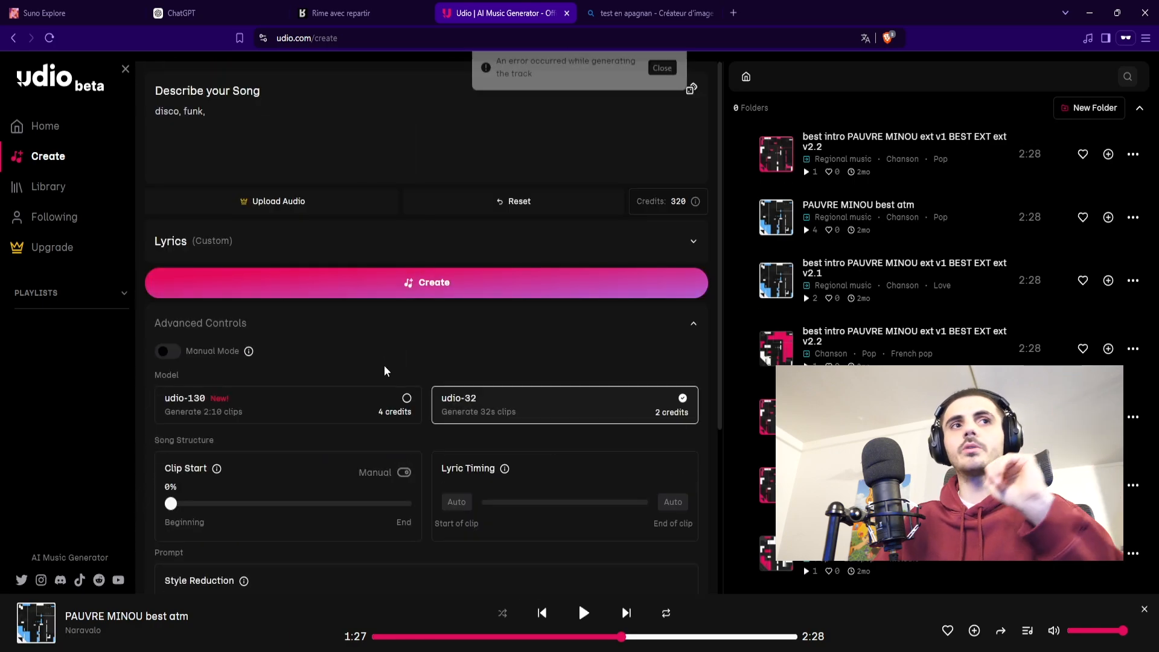
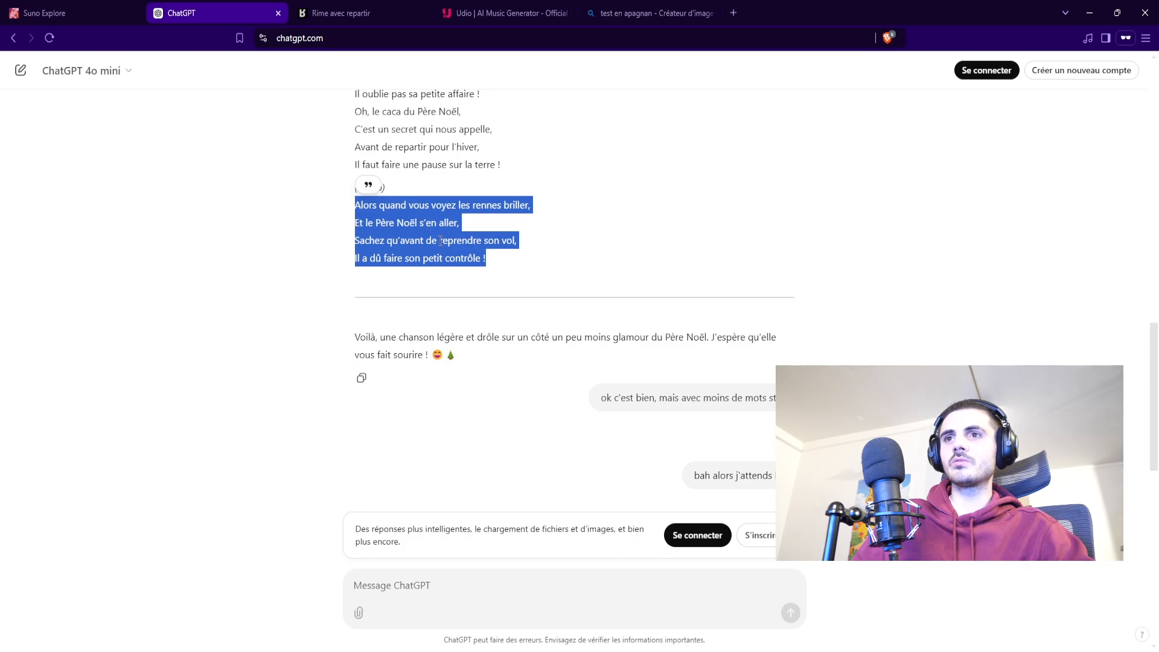
Step: Select the closing four-line verse of the earlier lyrics, from "Alors quand vous voyez les rennes briller" to "Il a dû faire son petit contrôle !"
left_click(441, 241)
left_click_drag(494, 264, 347, 217)
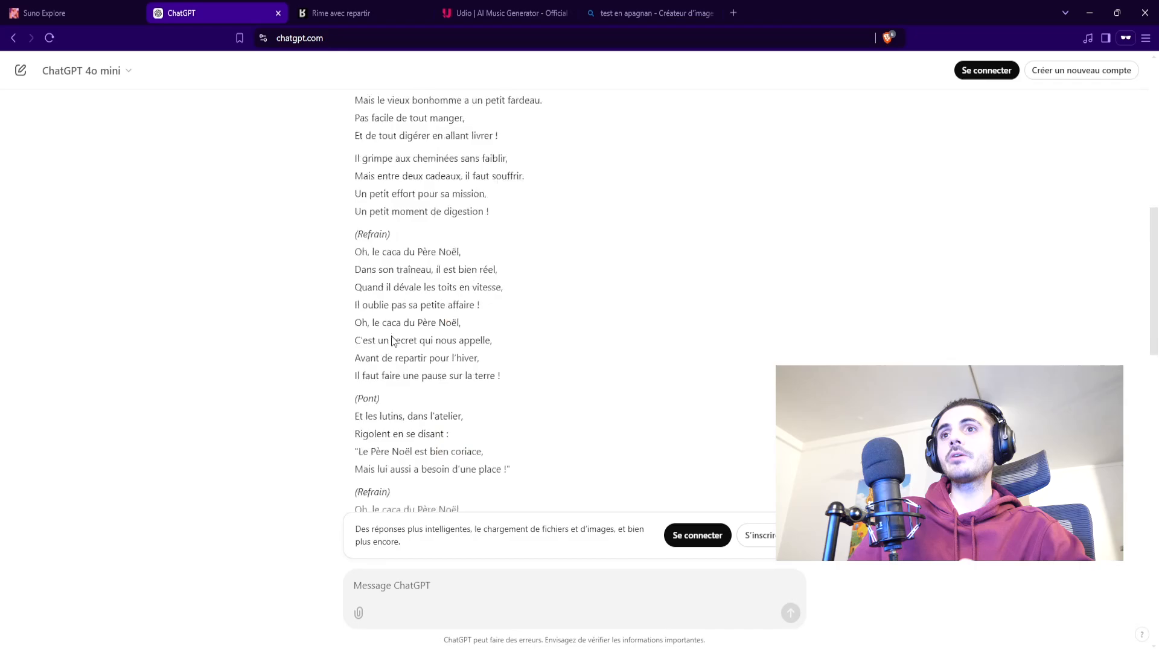
scroll(382, 355, "up", 5)
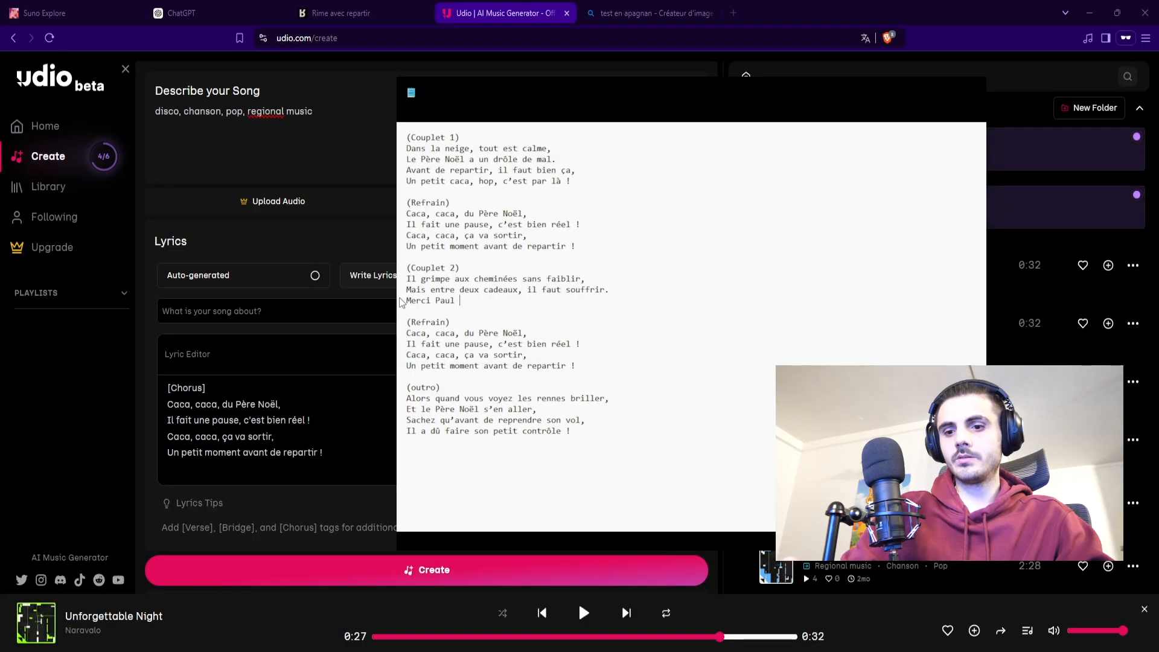
Step: Try finishing the third line of Couplet 2 in the notes with "tes WC" and starting its fourth line with "Je"
type("r tes WC")
key("Return")
type("Je")
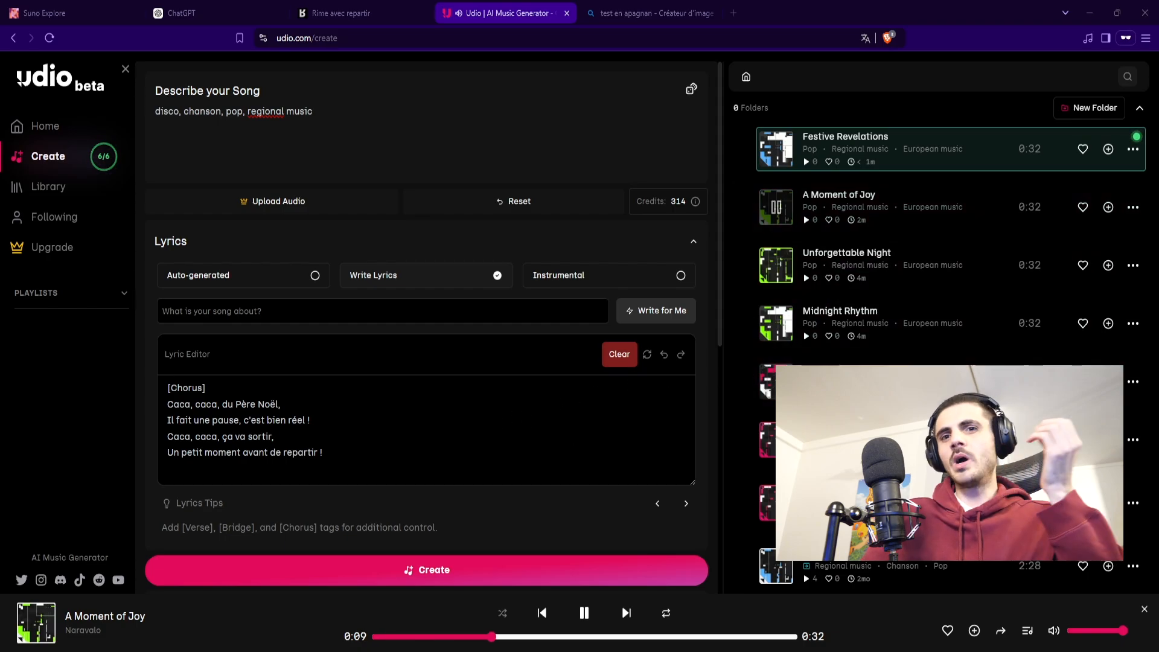
Step: Look over the Advanced Controls and listen to the newly generated clips, including Festive Revelations, Festive Celebration and Moments of Joy
scroll(527, 502, "down", 6)
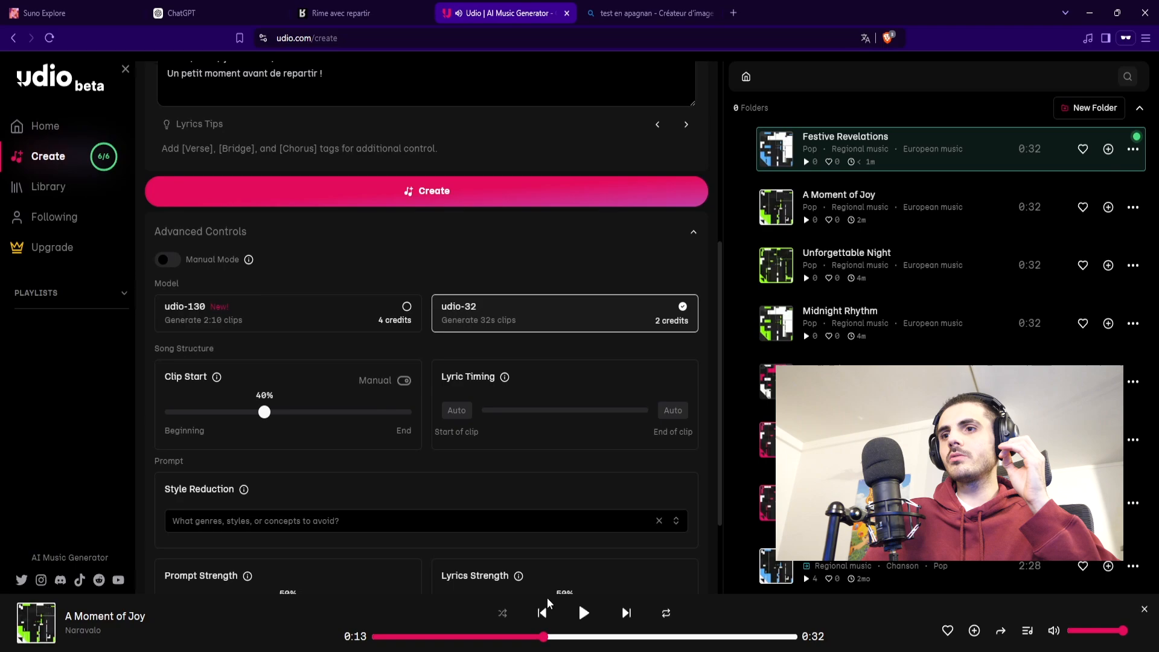
scroll(523, 510, "down", 3)
scroll(523, 509, "up", 9)
left_click(780, 151)
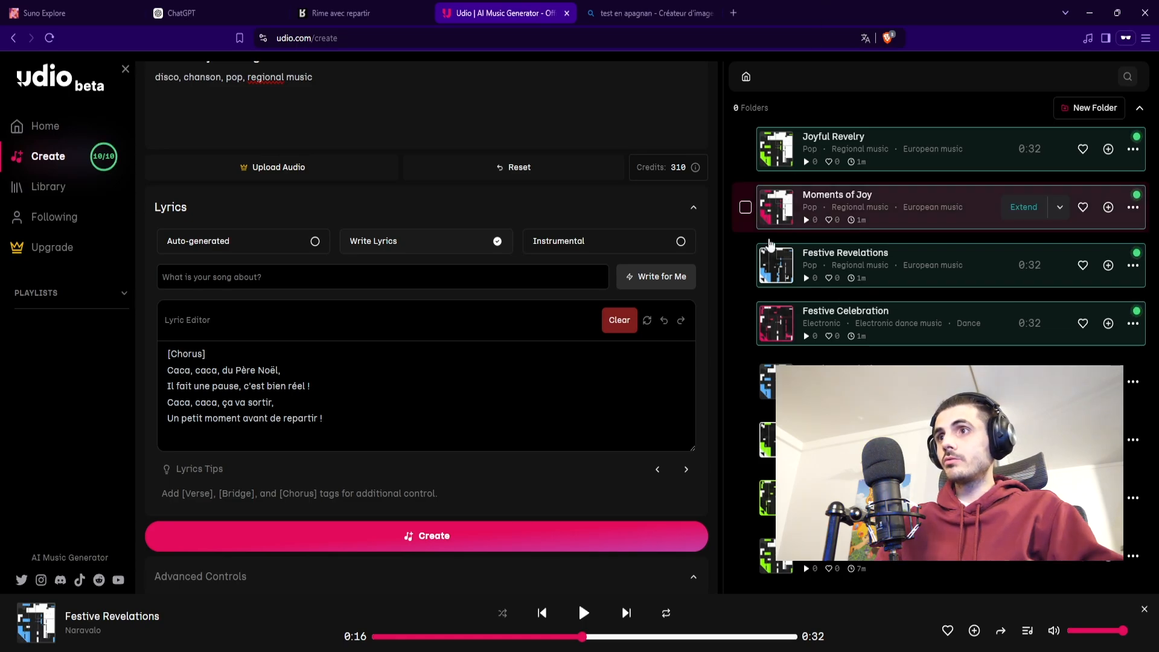
left_click(774, 320)
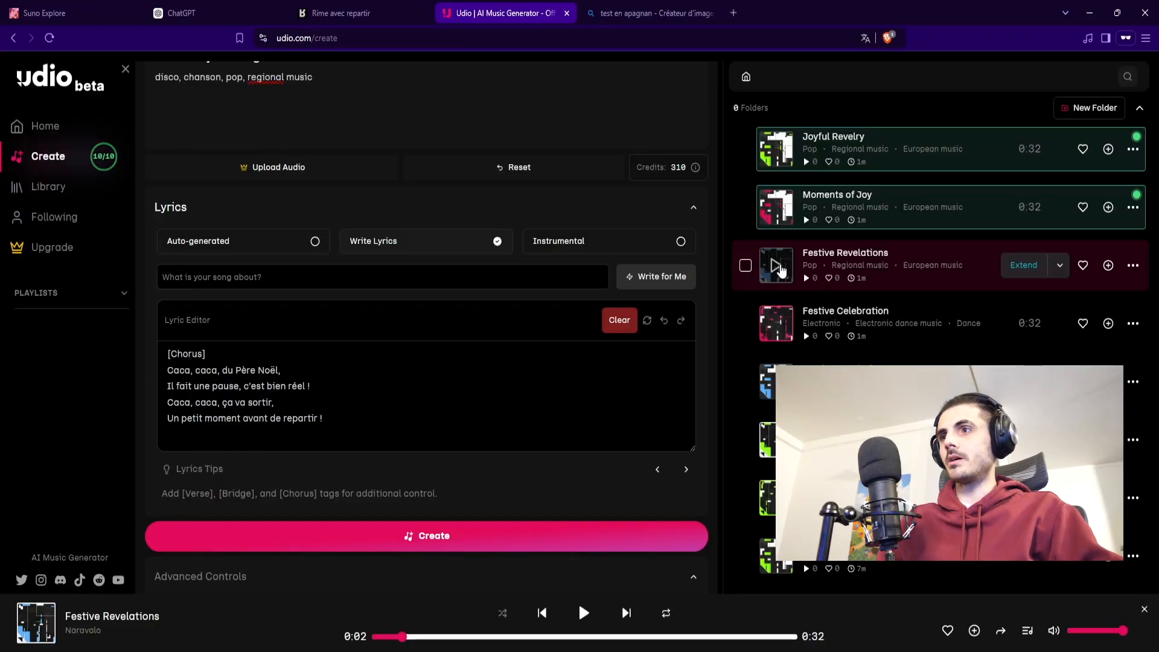
left_click(779, 267)
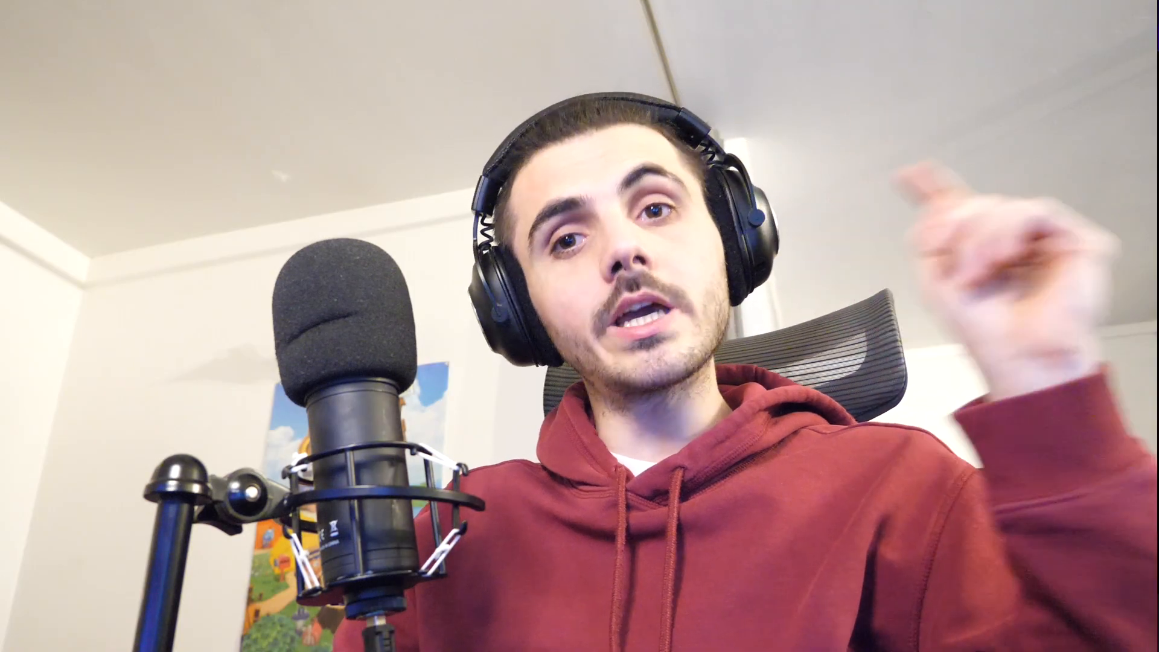
left_click(776, 209)
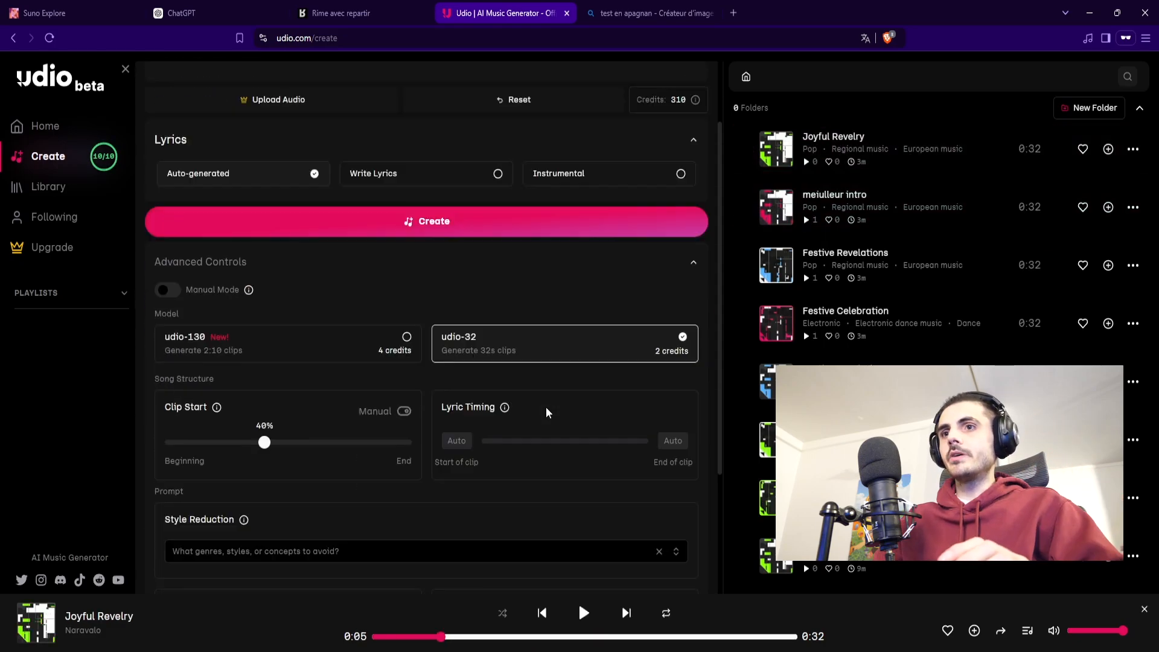
scroll(548, 403, "down", 5)
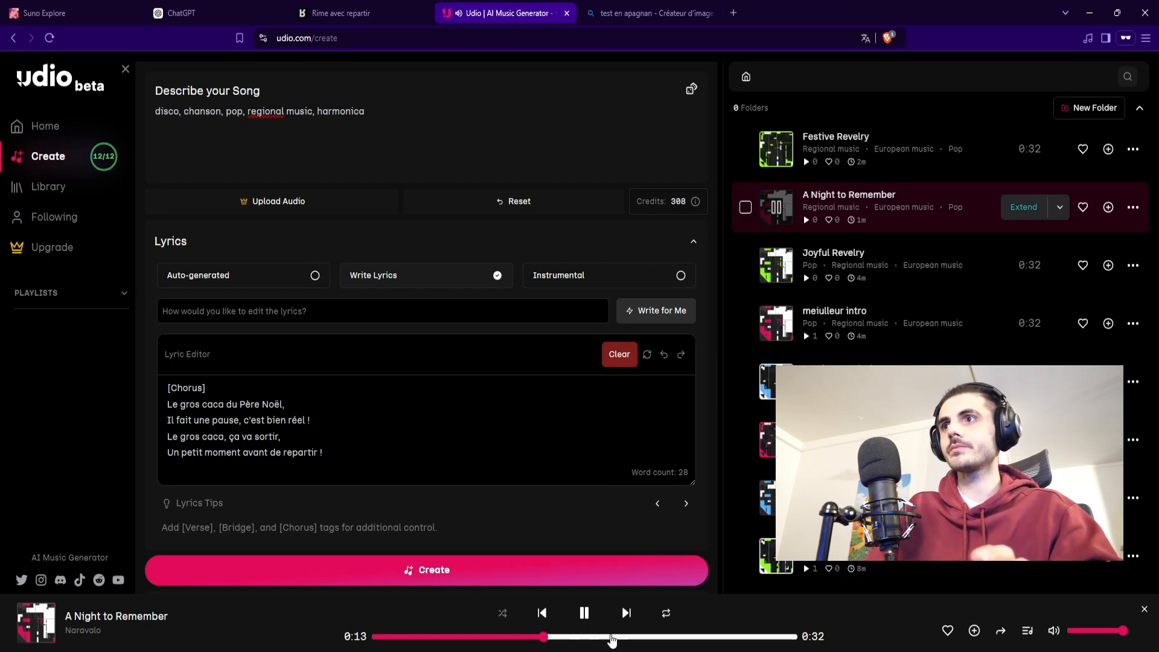
Step: Pause A Night to Remember and start extending it with an intro placed before the clip
left_click(583, 613)
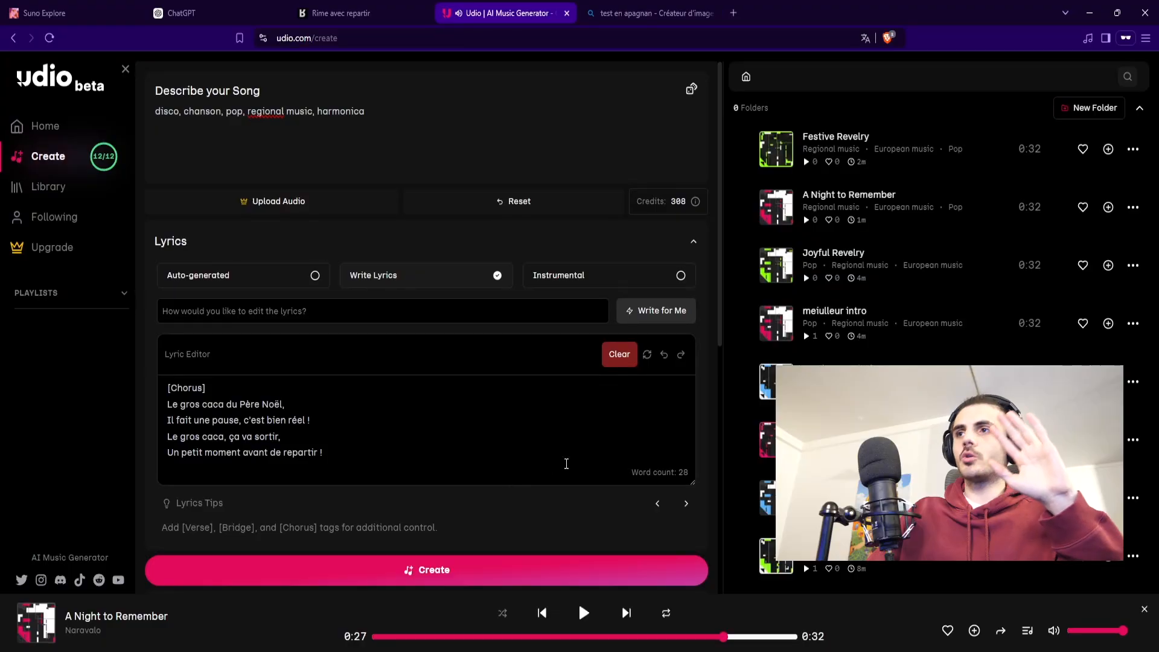
mouse_move(887, 201)
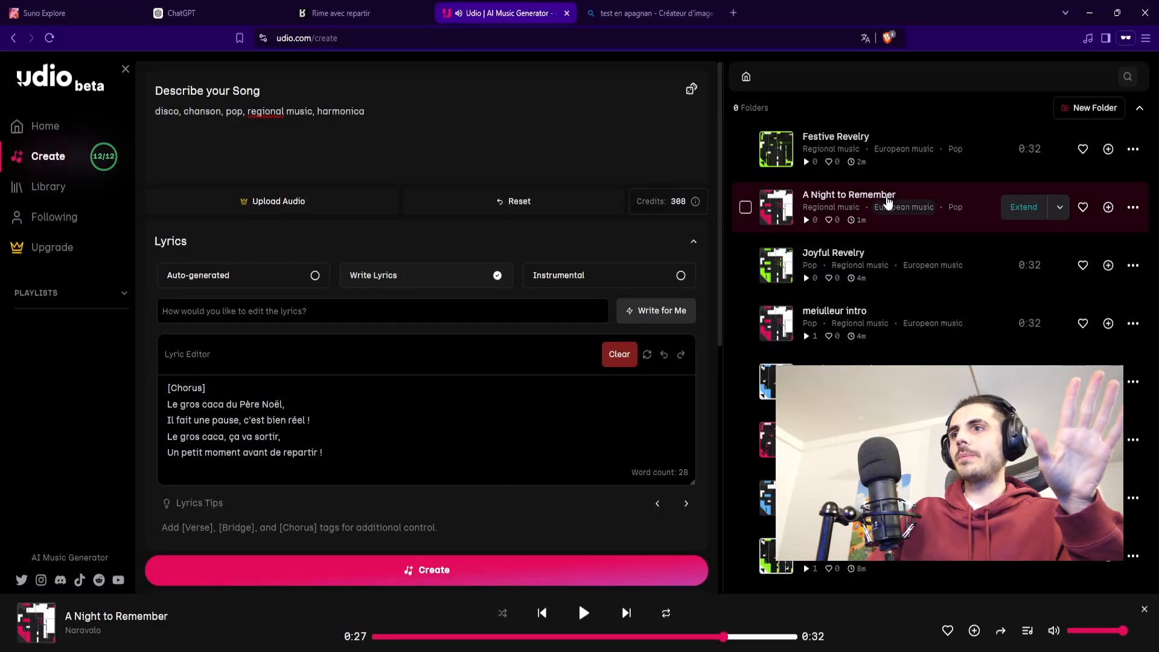
left_click(1026, 210)
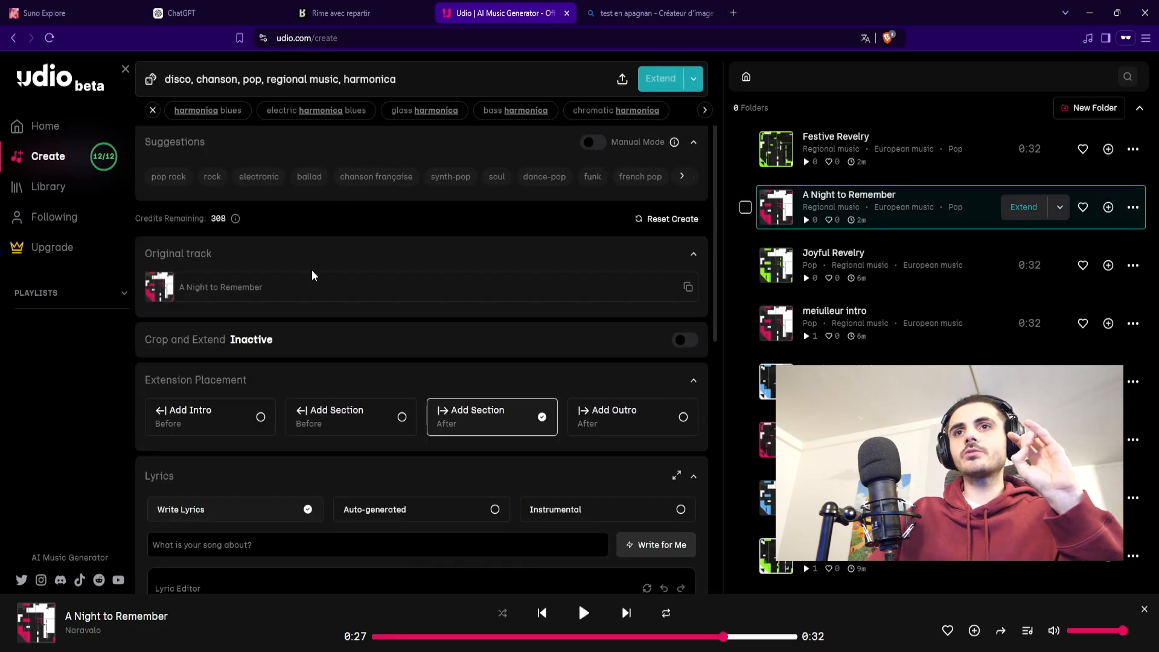
scroll(247, 217, "down", 3)
left_click(262, 227)
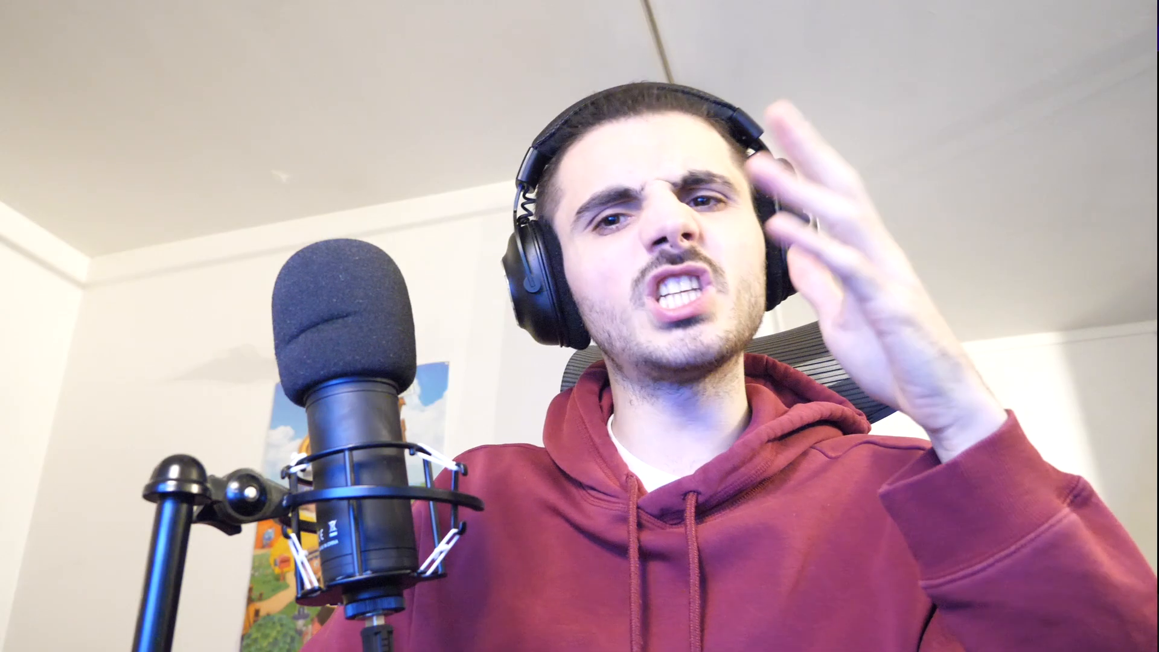
Step: Write the intro's lyrics as a [Verse] tag followed by the four-line first verse starting "Dans la neige, tout est calme"
left_click(183, 435)
type("[")
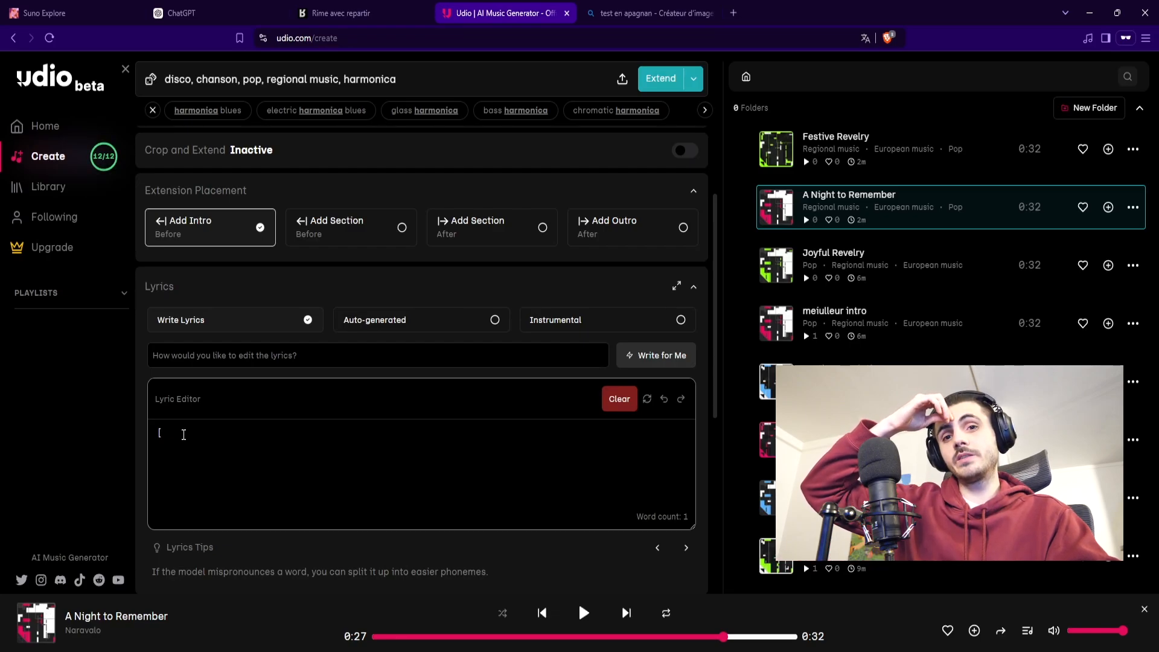
type("Verse]")
key("Return")
type("Dans la neige, tout est calme, Le Père Noël a un drôle de mal. Avant de repartir, il faut bien ça, Un petit caca, hop, c'est par là !")
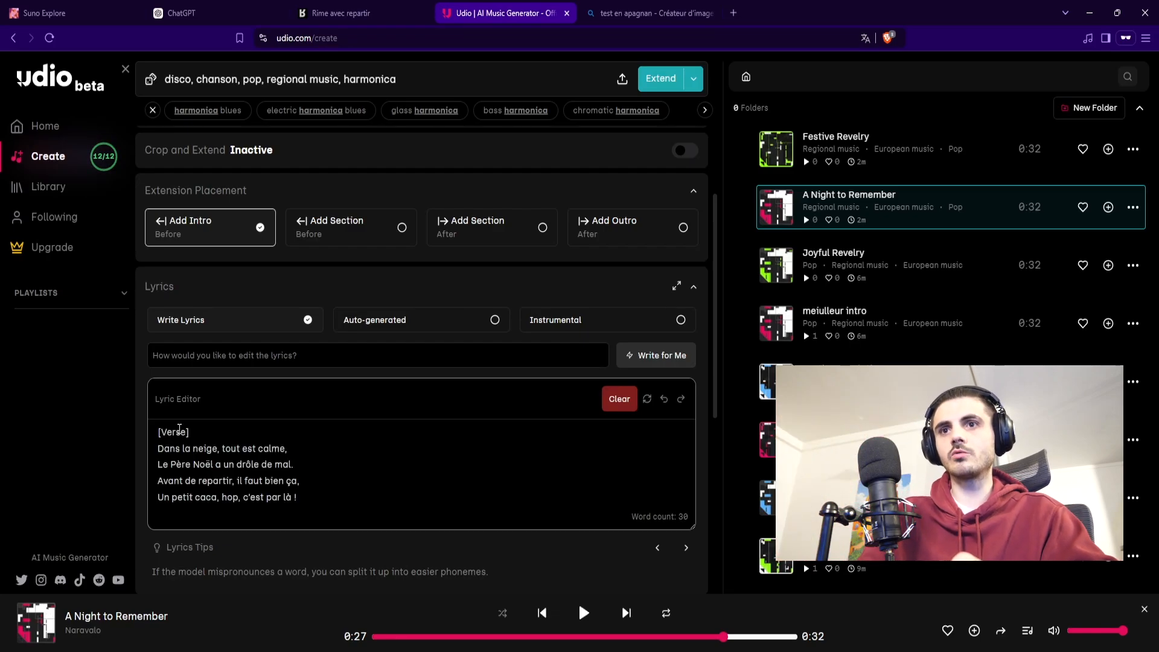
left_click_drag(301, 498, 163, 439)
left_click(330, 467)
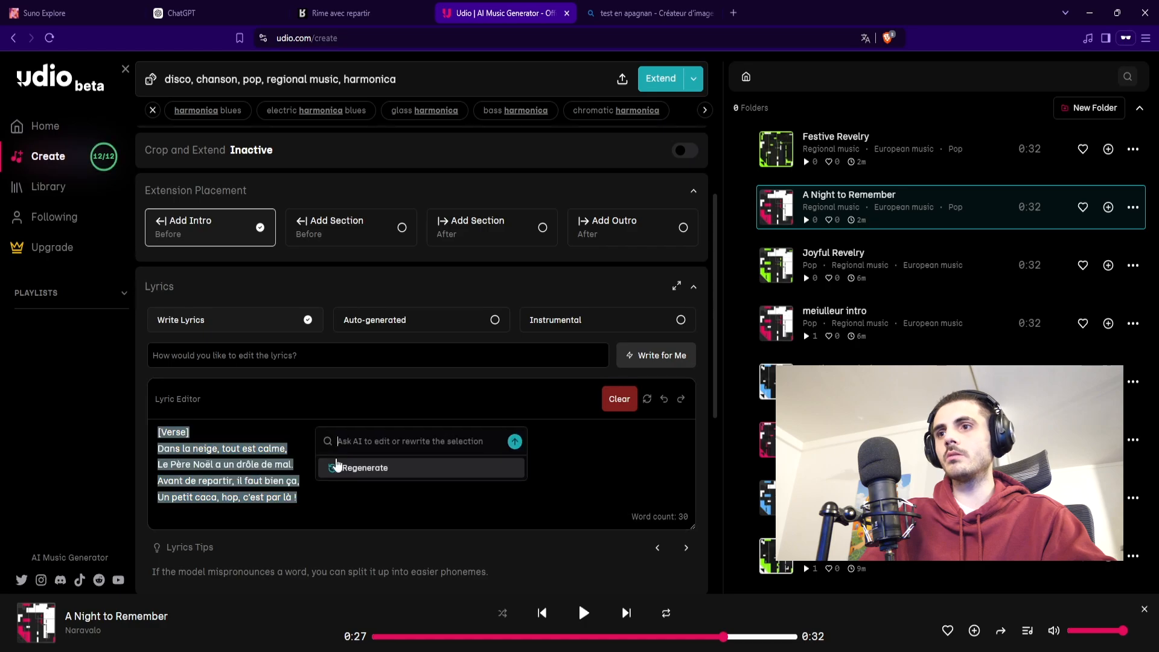
left_click(641, 512)
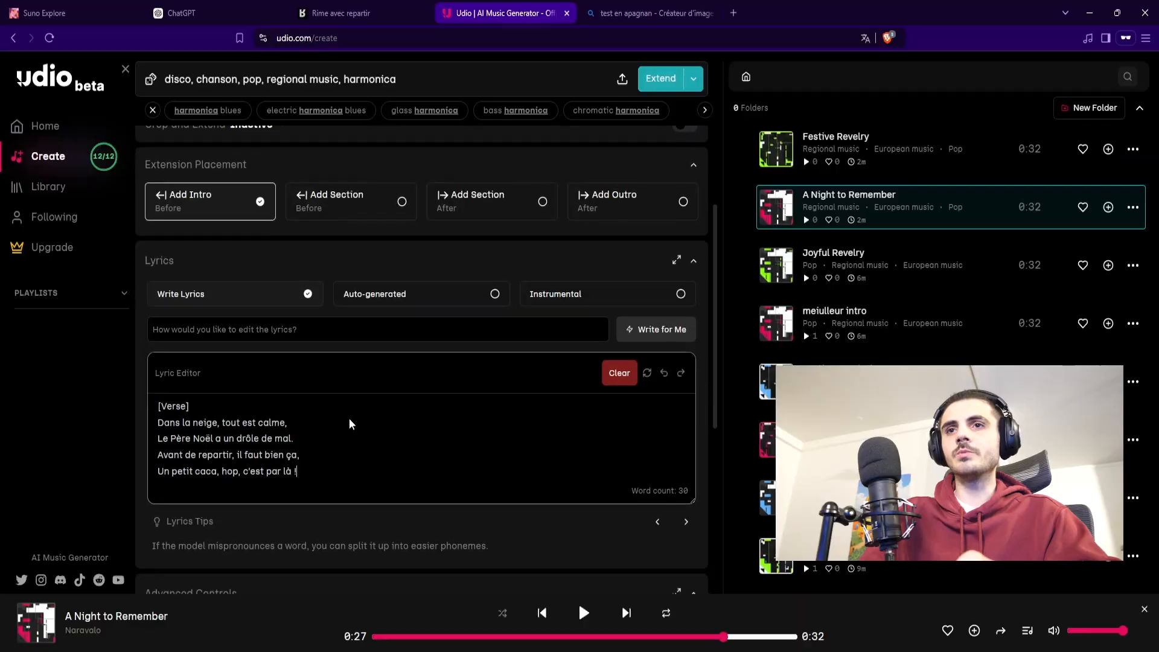
scroll(348, 418, "down", 4)
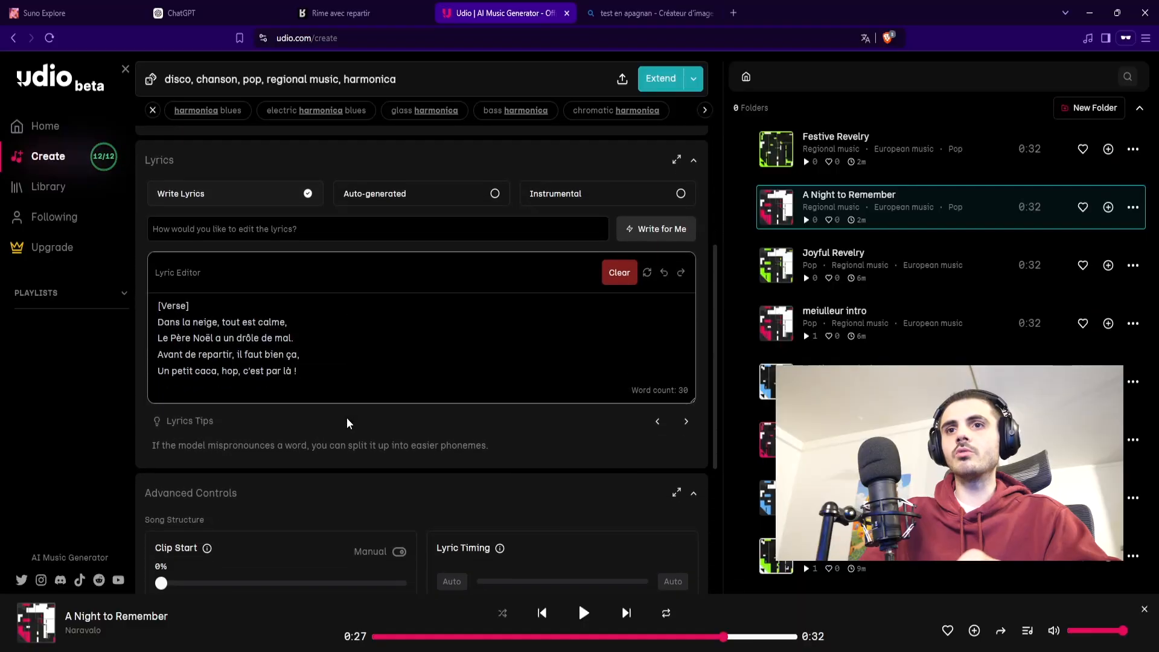
scroll(344, 421, "up", 6)
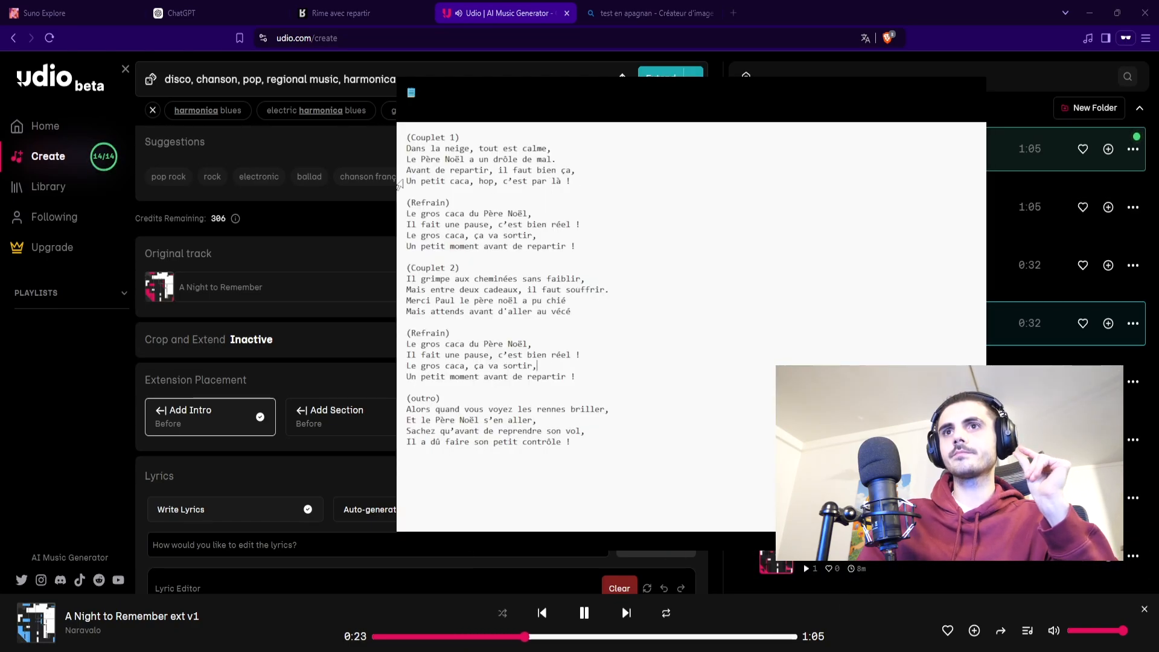
Step: Check the last line of Couplet 1 in the notes and replay the opening of the original A Night to Remember clip
left_click_drag(407, 179, 572, 181)
left_click(627, 178)
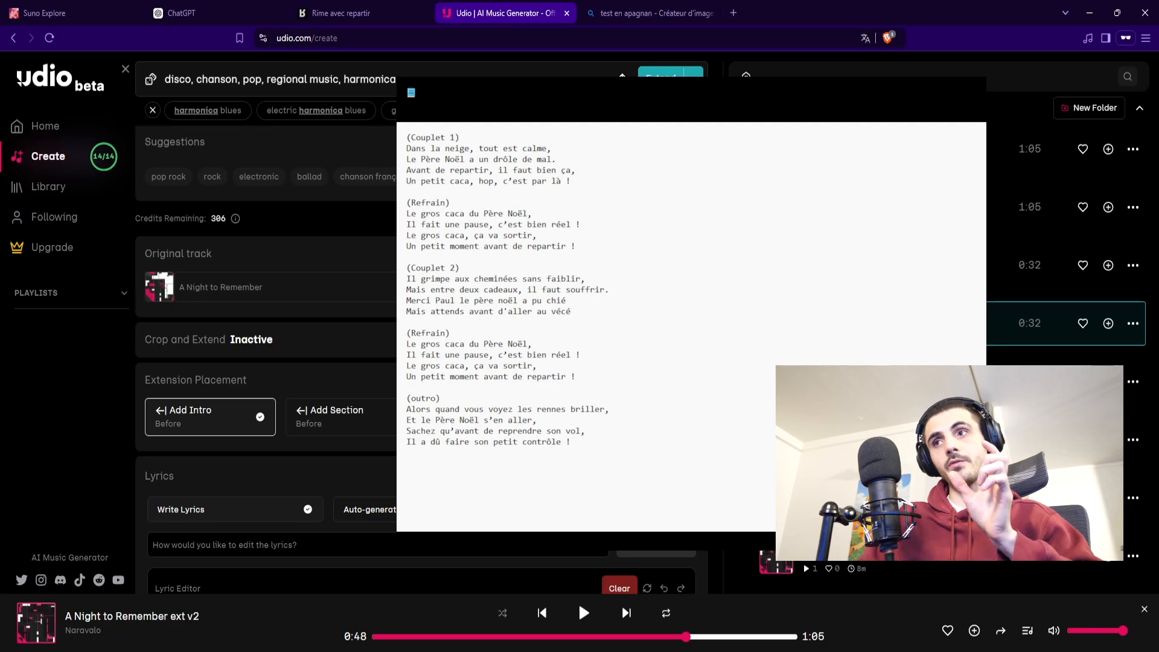
left_click(776, 323)
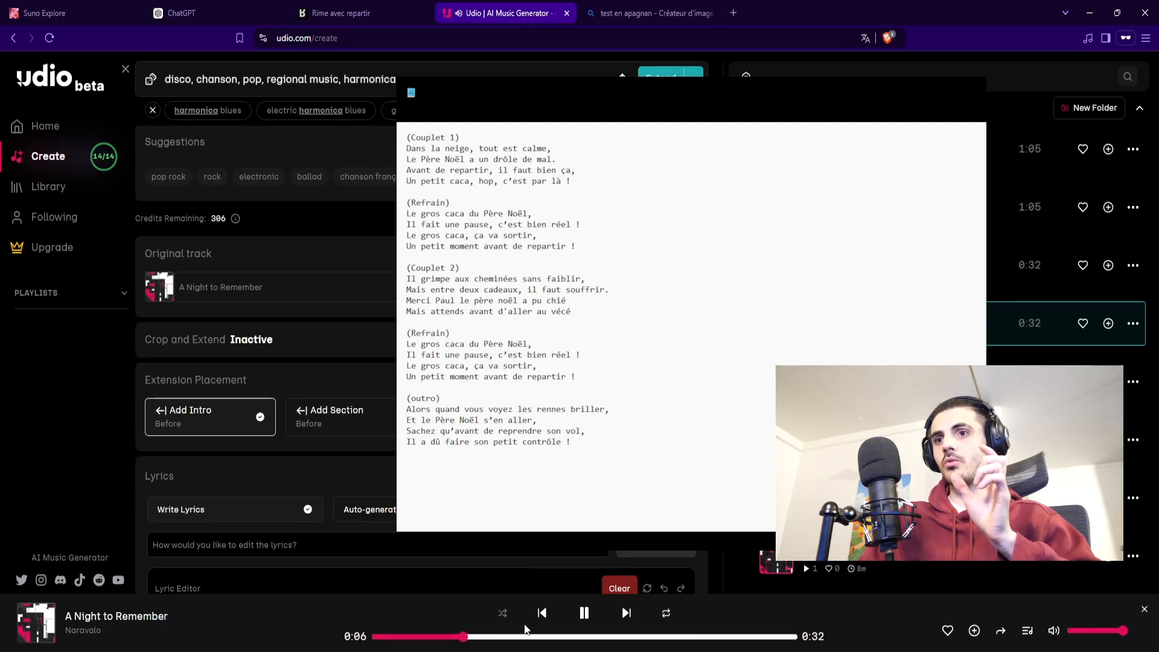
key("space")
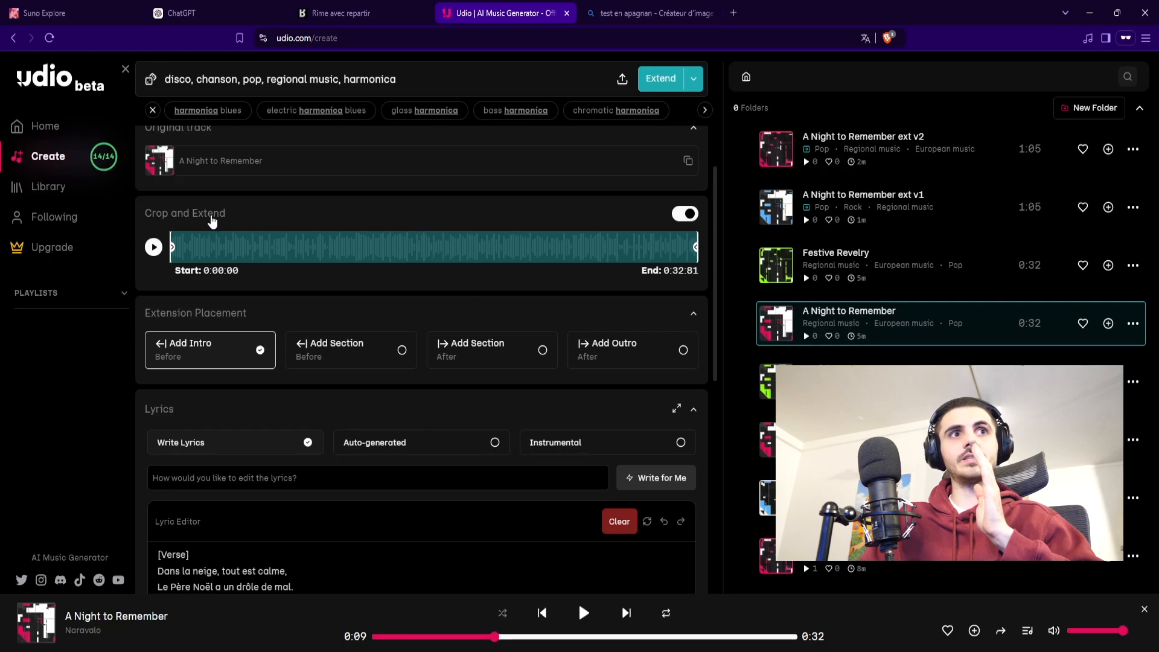
Step: Enable Crop and Extend for A Night to Remember and set the crop start to 0:11:26, keeping the end at 0:32:81
left_click(583, 219)
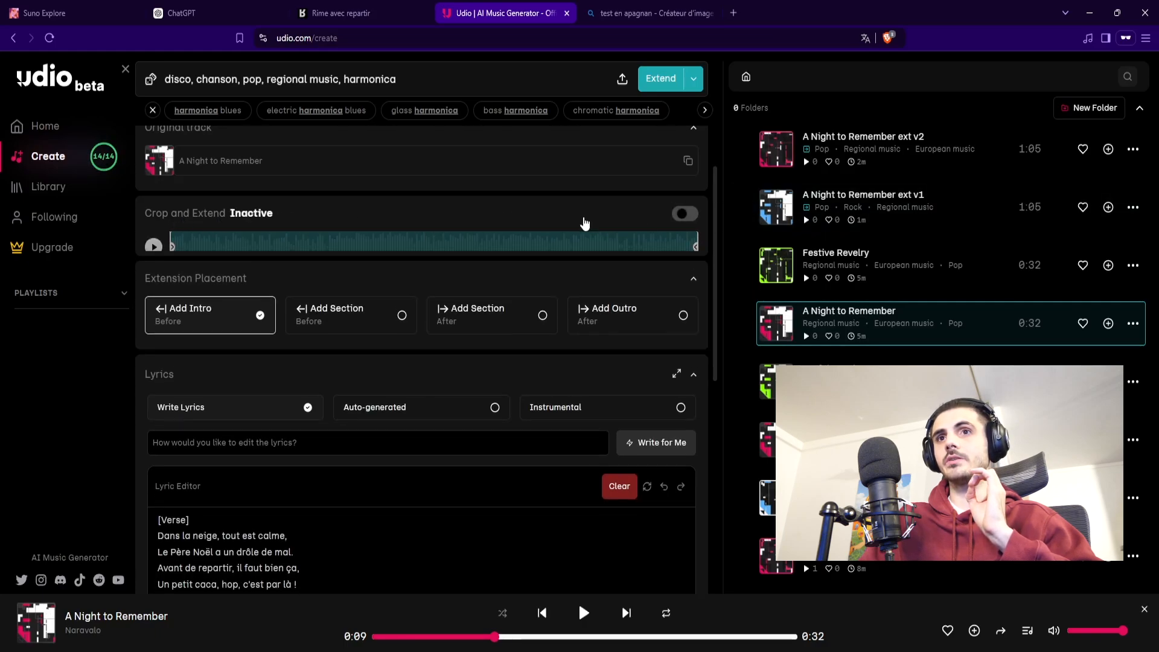
left_click(584, 219)
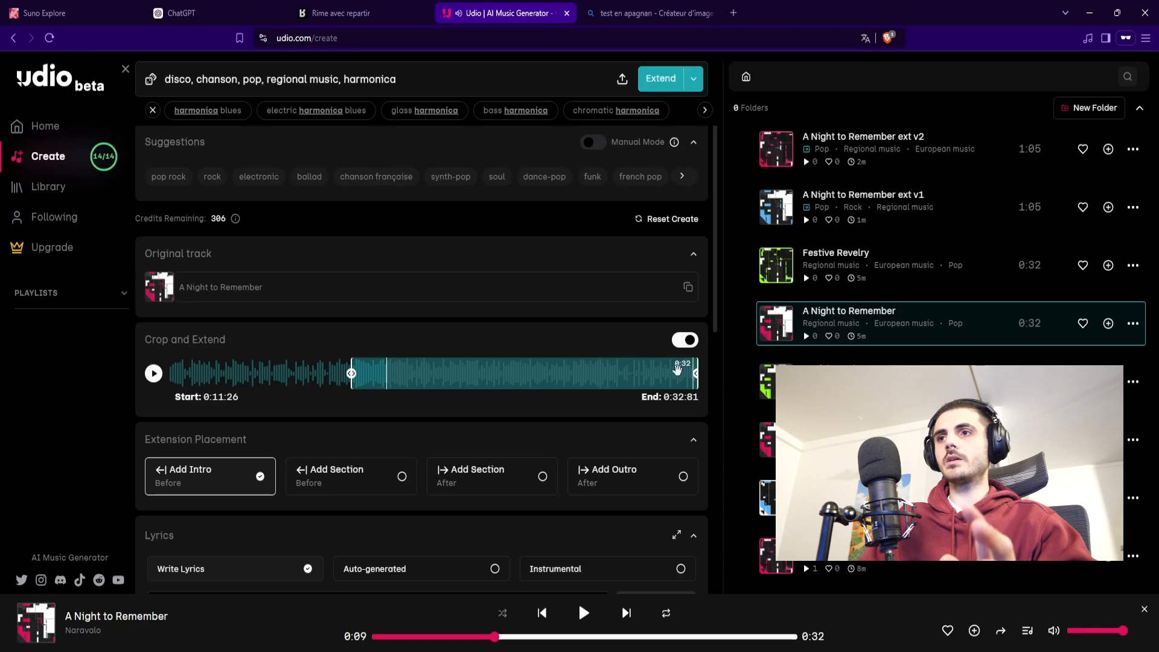
scroll(332, 471, "down", 3)
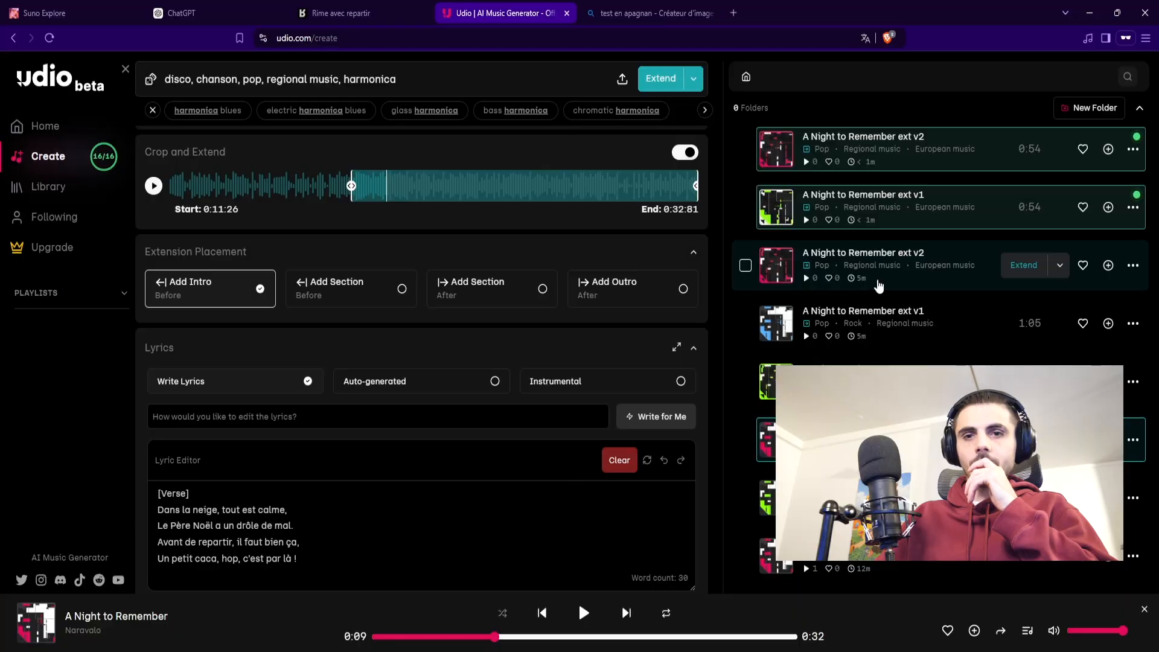
Step: Listen to the newly generated 0:54 extensions of A Night to Remember, ext v1 and both ext v2 versions
left_click(776, 209)
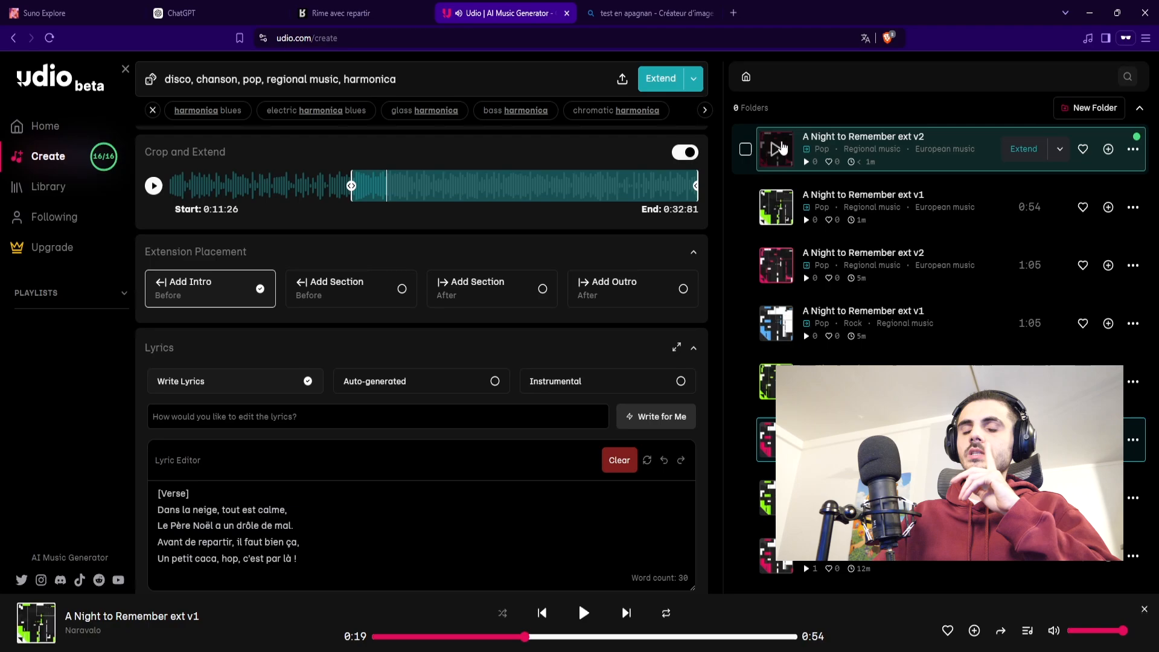
left_click(779, 148)
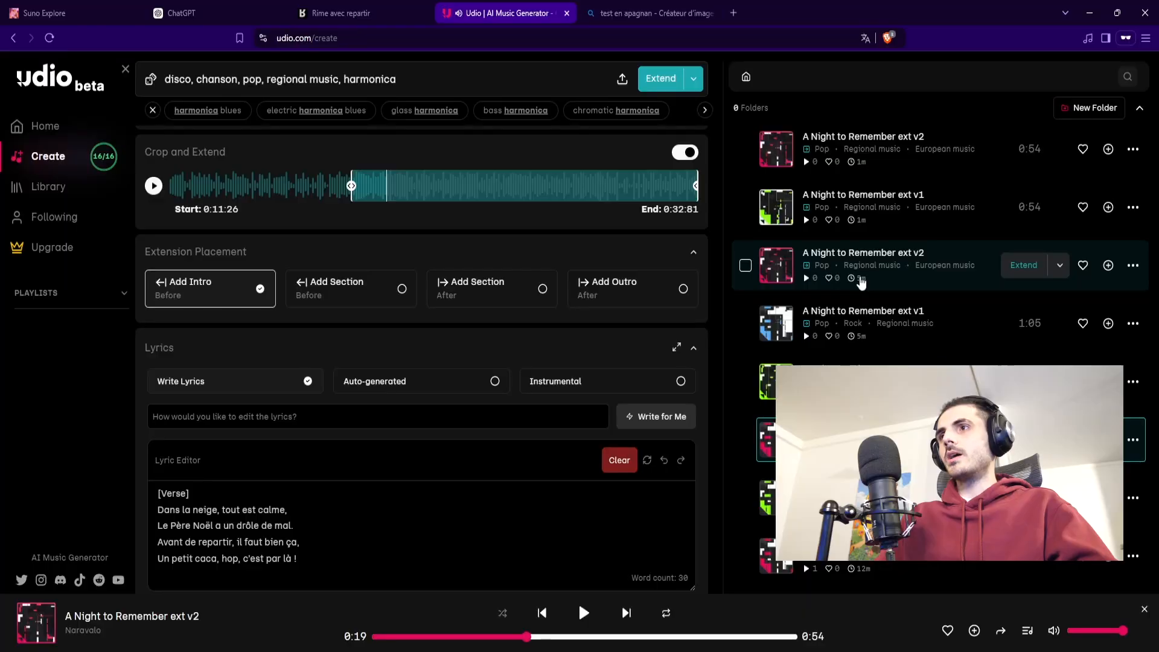
scroll(559, 289, "up", 3)
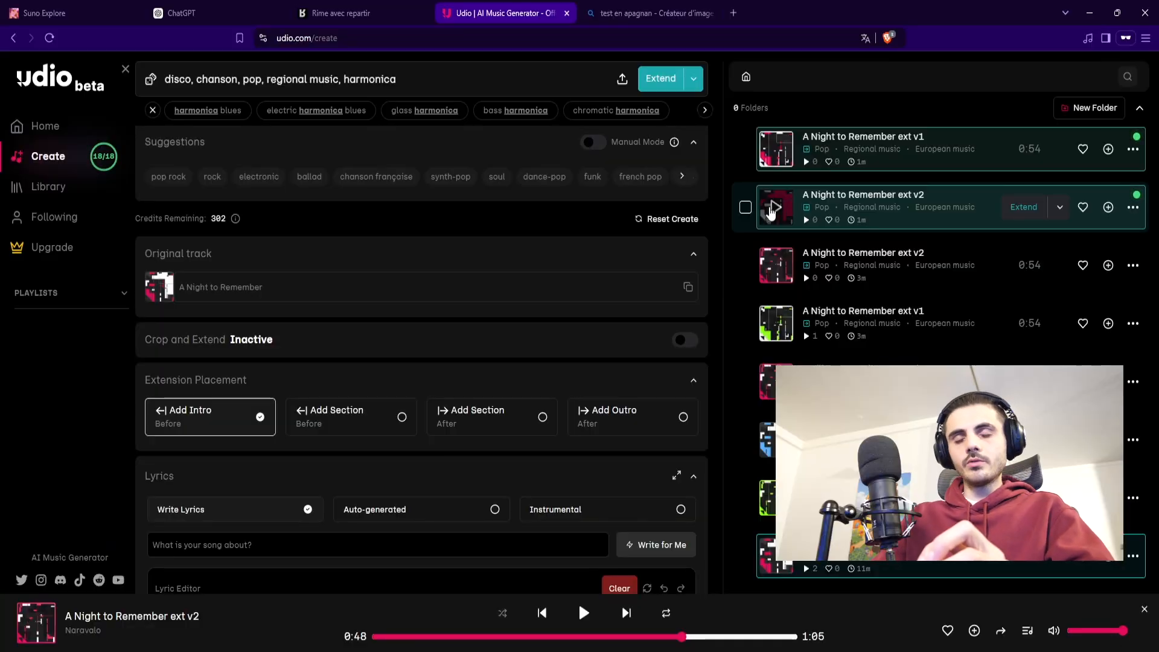
left_click(773, 208)
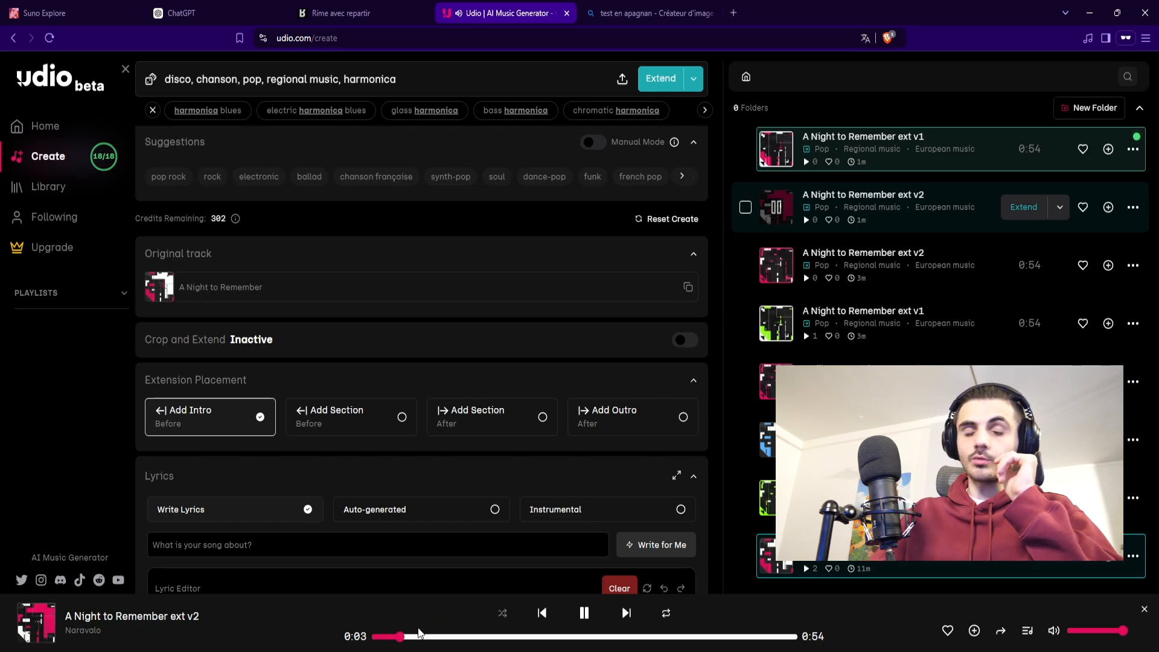
Step: Set the extension of the newest 0:54 A Night to Remember ext v2 to add a section after the track
scroll(510, 500, "down", 8)
scroll(509, 495, "up", 7)
scroll(511, 495, "up", 1)
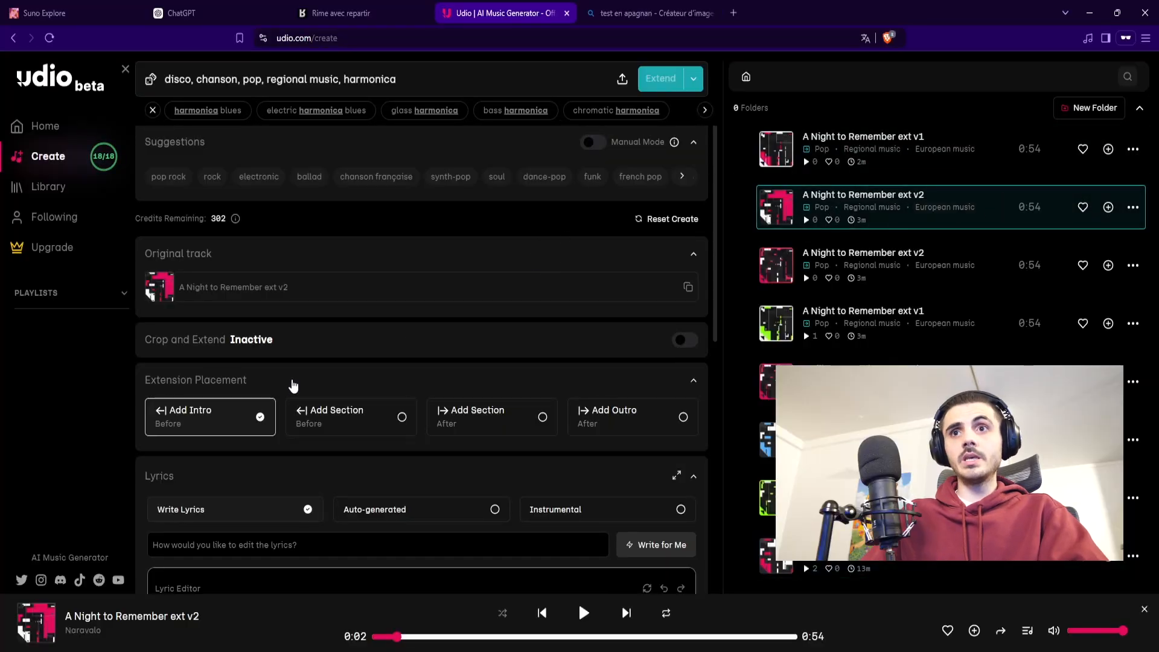
left_click(449, 422)
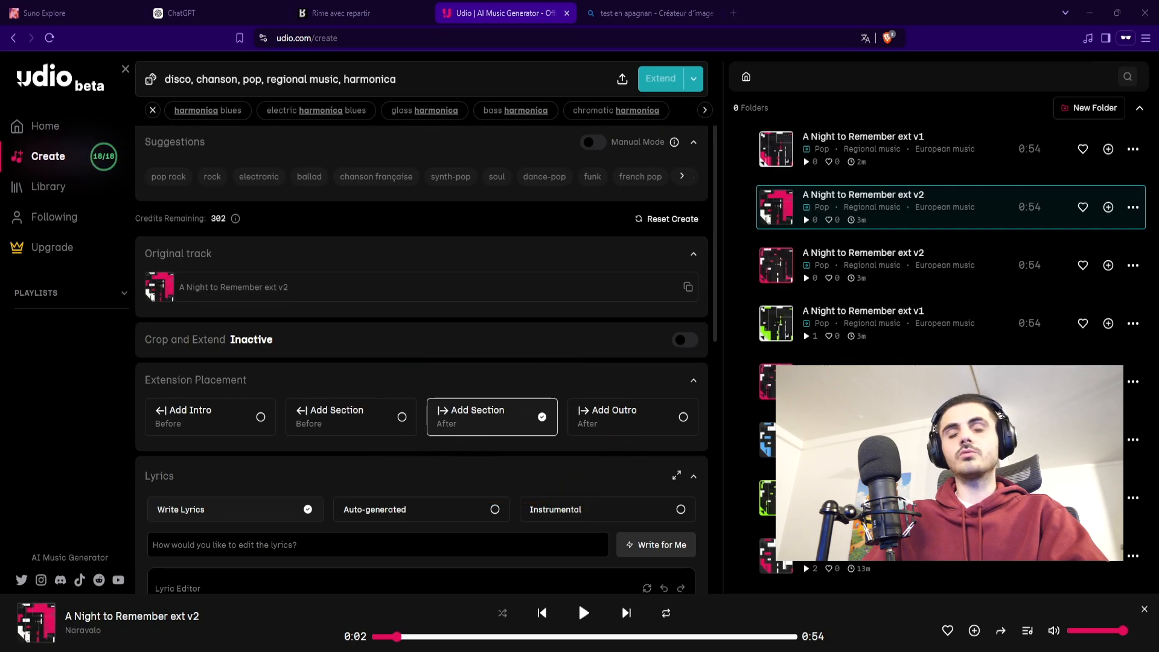
Step: Insert the four-line second verse starting "Il grimpe aux cheminées sans faiblir" as the new section's lyrics
scroll(421, 362, "down", 2)
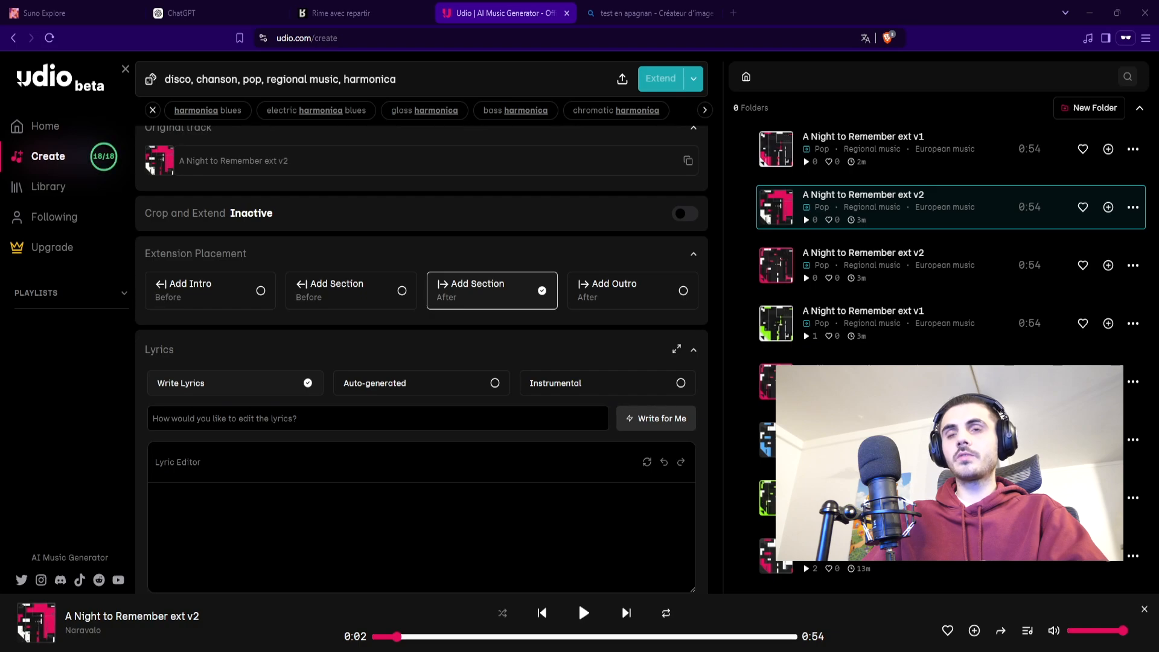
left_click(190, 510)
type("Il grimpe aux cheminées sans faiblir, Mais entre deux cadeaux, il faut souffrir. Merci Paul le père noël a pu chié Mais attends avant d'aller au vécé")
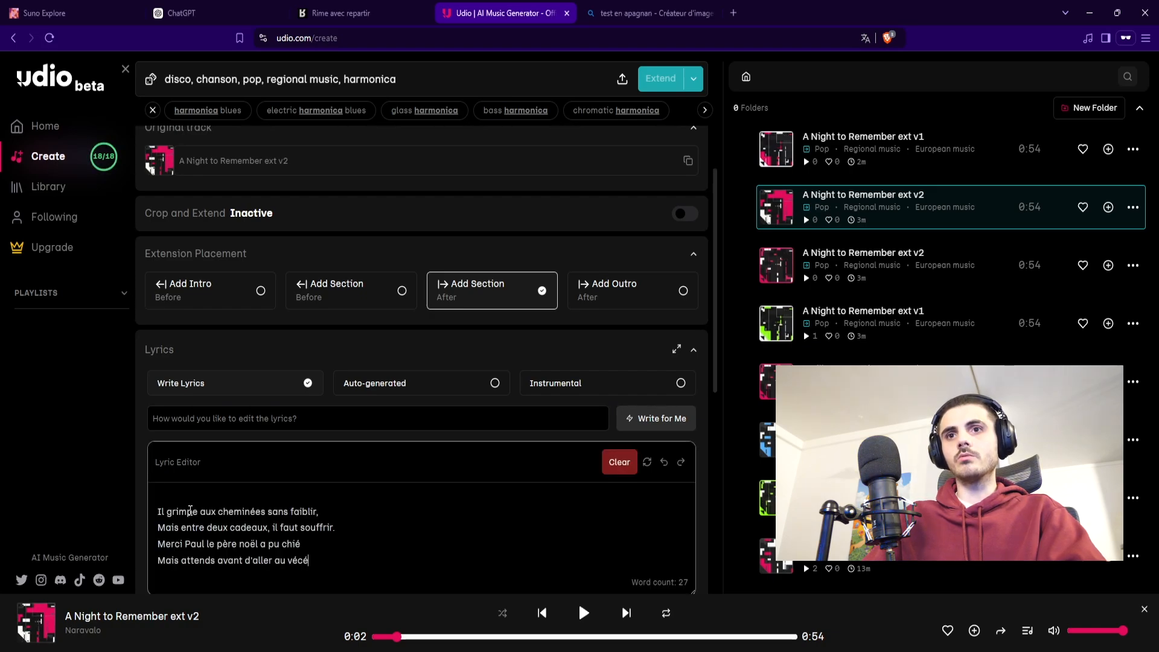